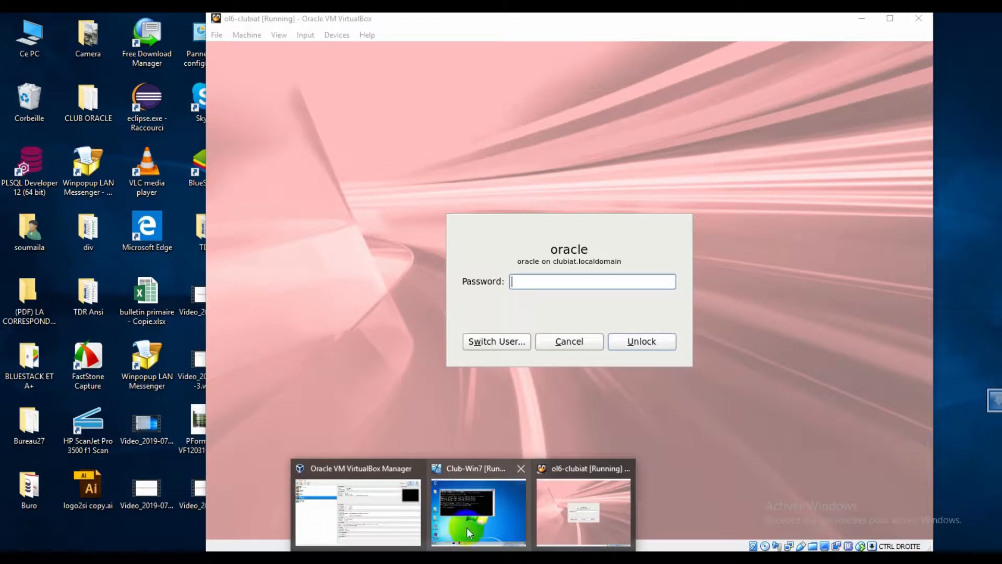
- Bring Club-Win7 forward, minimize its cmd.exe, and rearrange the Club-Win7 and ol6-clubiat windows
click(459, 514)
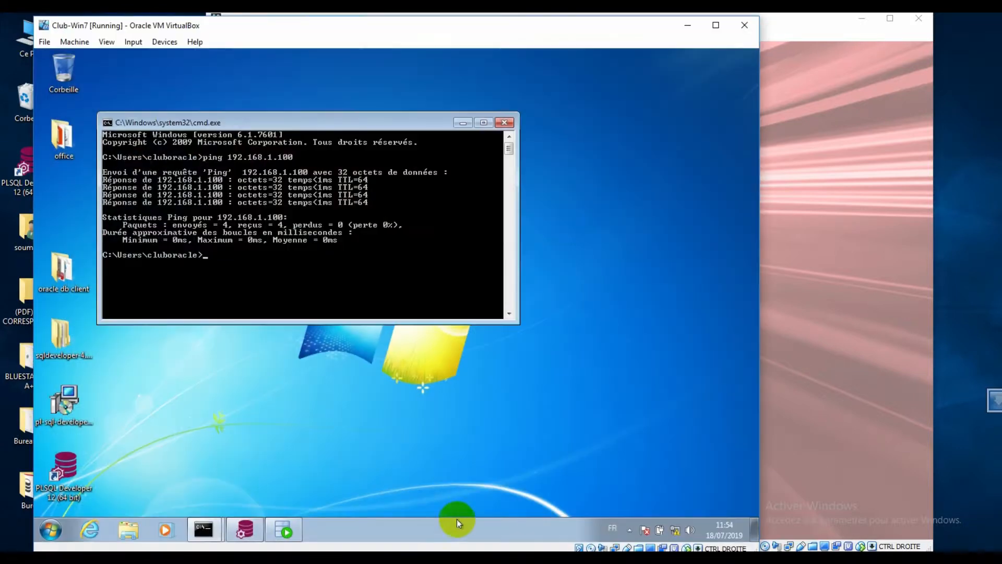
click(464, 124)
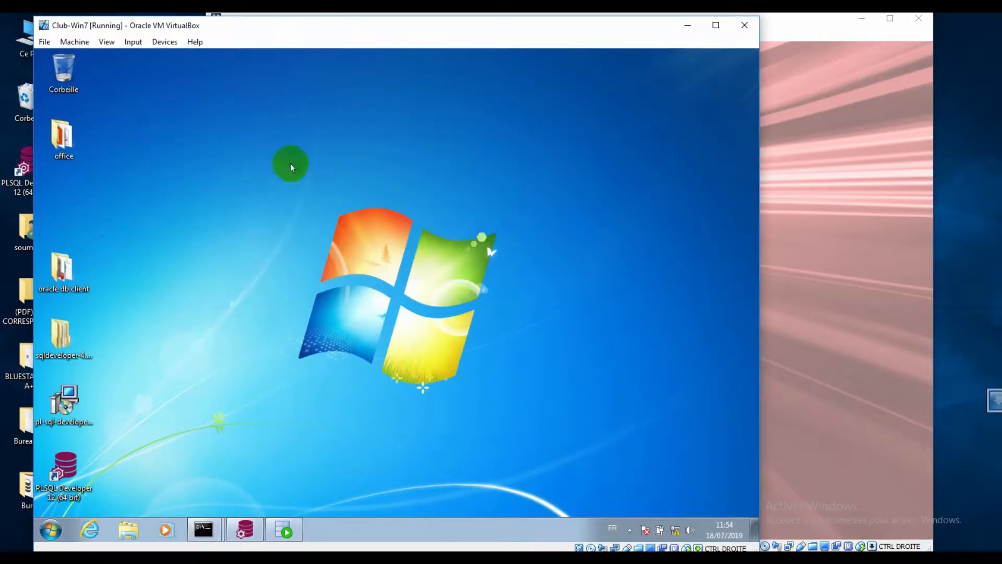
drag(382, 29, 525, 86)
drag(539, 33, 557, 44)
click(198, 84)
drag(403, 82, 275, 32)
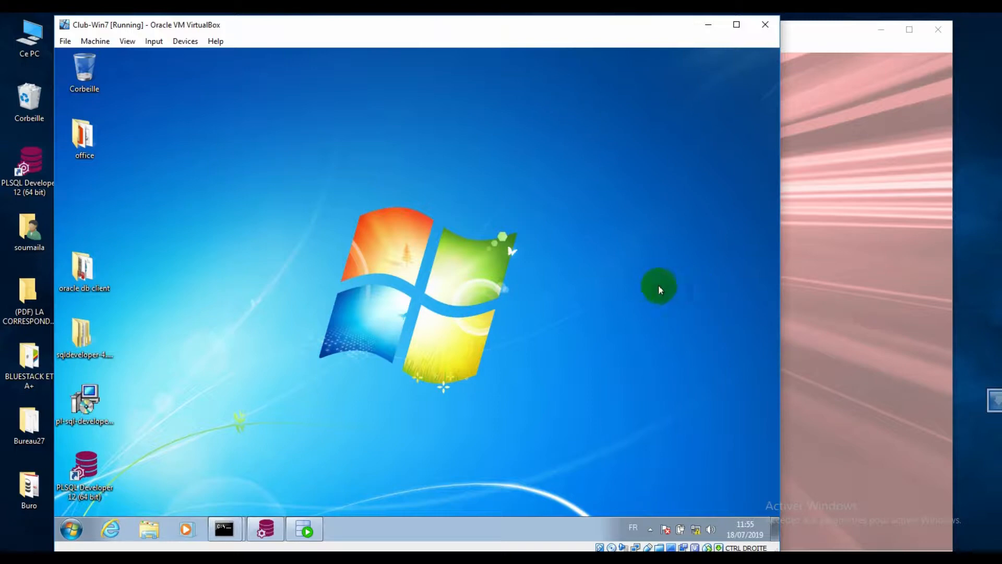
- Open the guest's Centre Réseau et partage from the tray network status after closing Control Panel
click(69, 530)
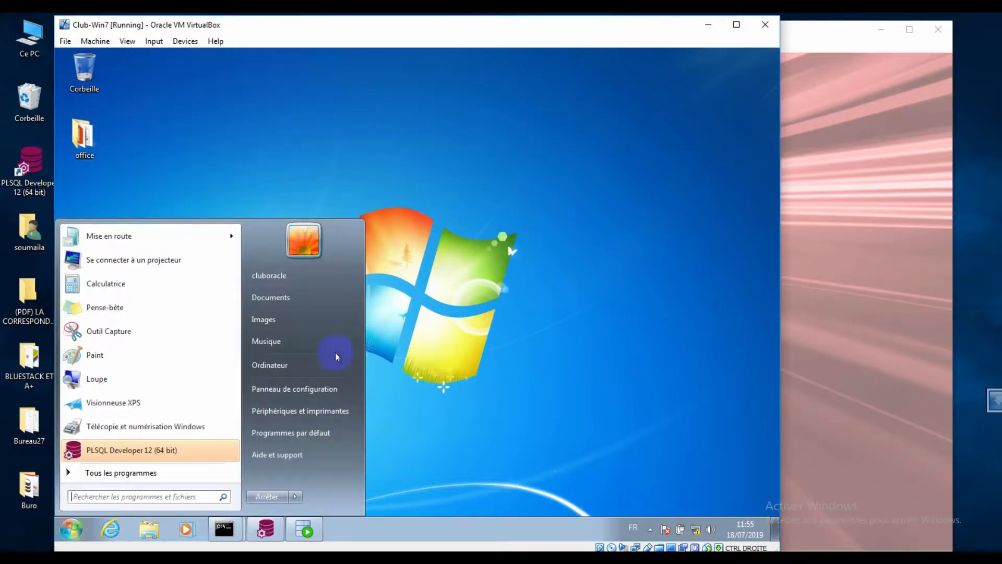
click(308, 389)
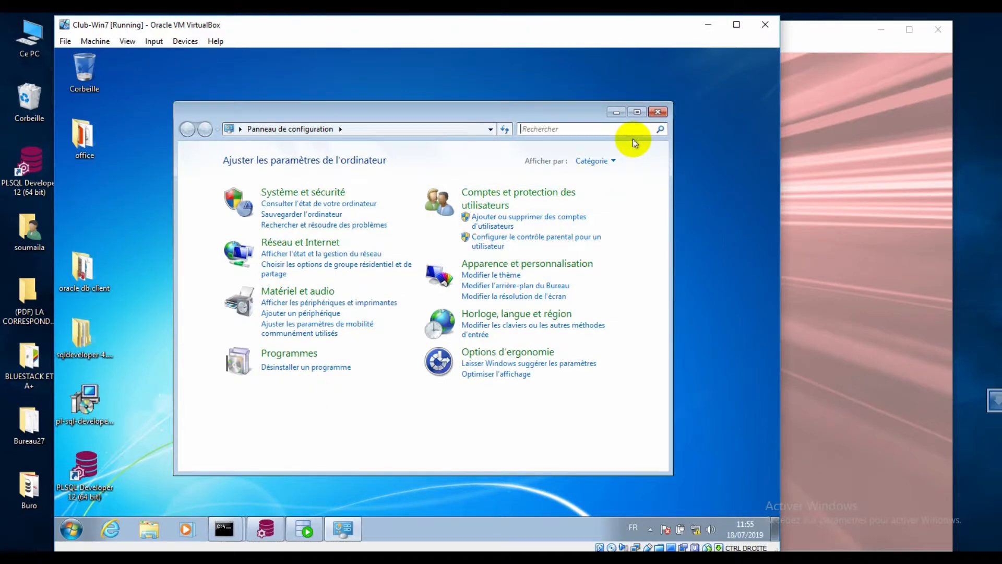
click(658, 112)
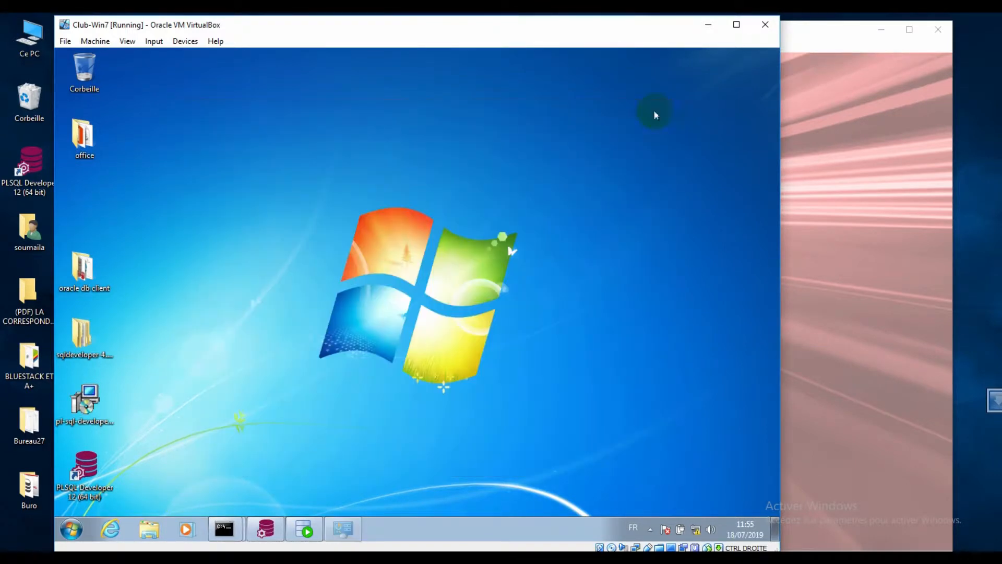
click(693, 530)
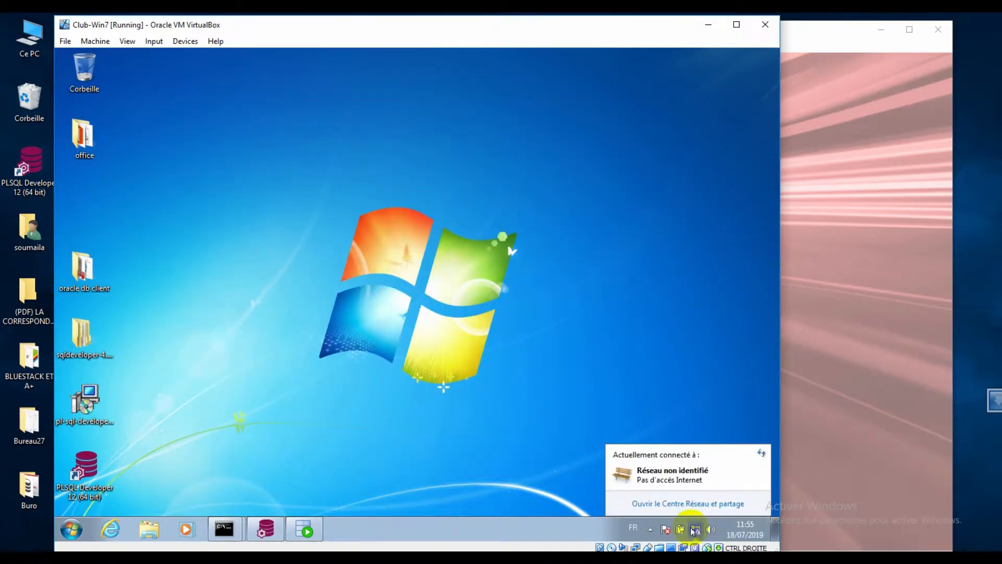
click(697, 504)
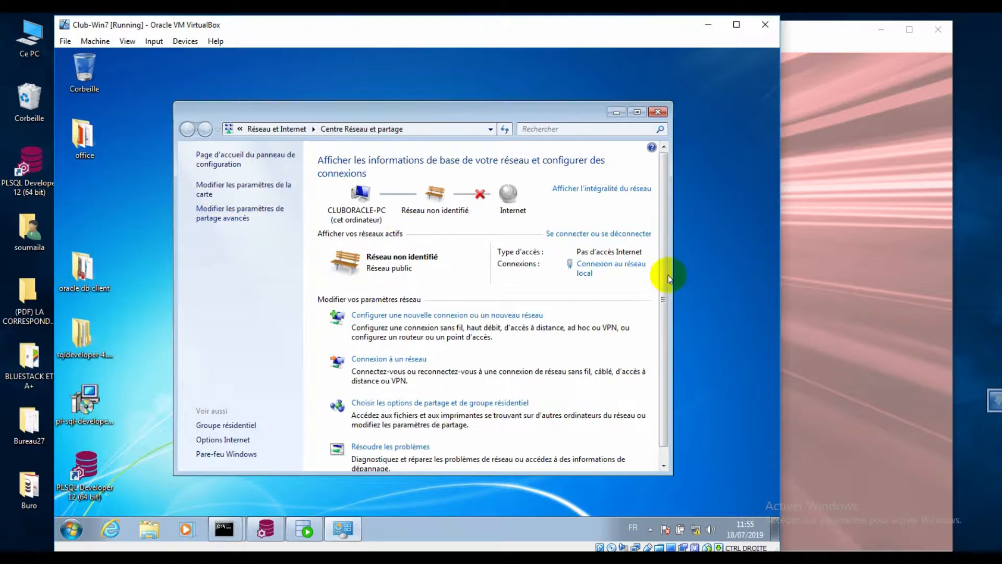
- Check the local connection's IP details, then open its TCP/IPv4 properties
click(614, 272)
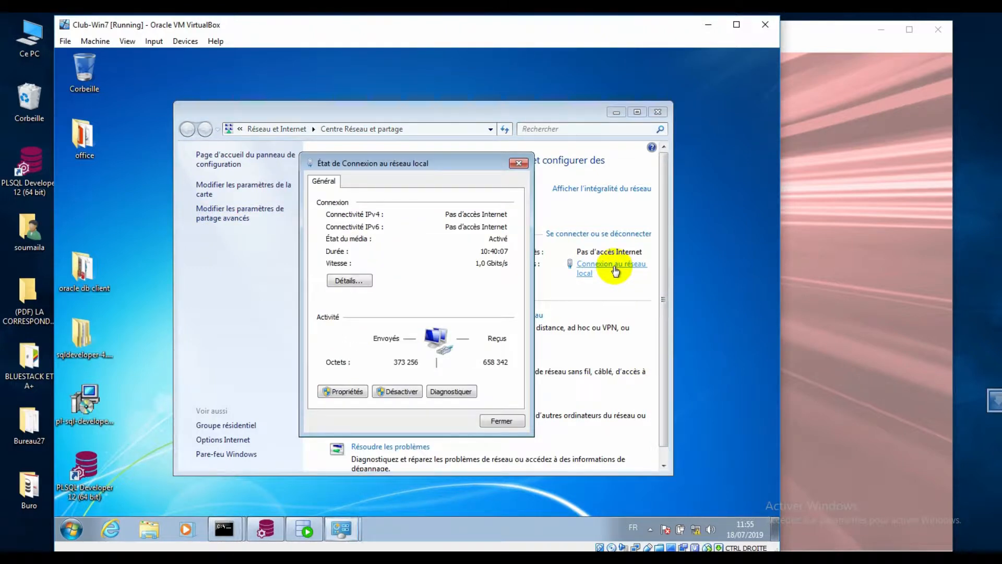
click(372, 287)
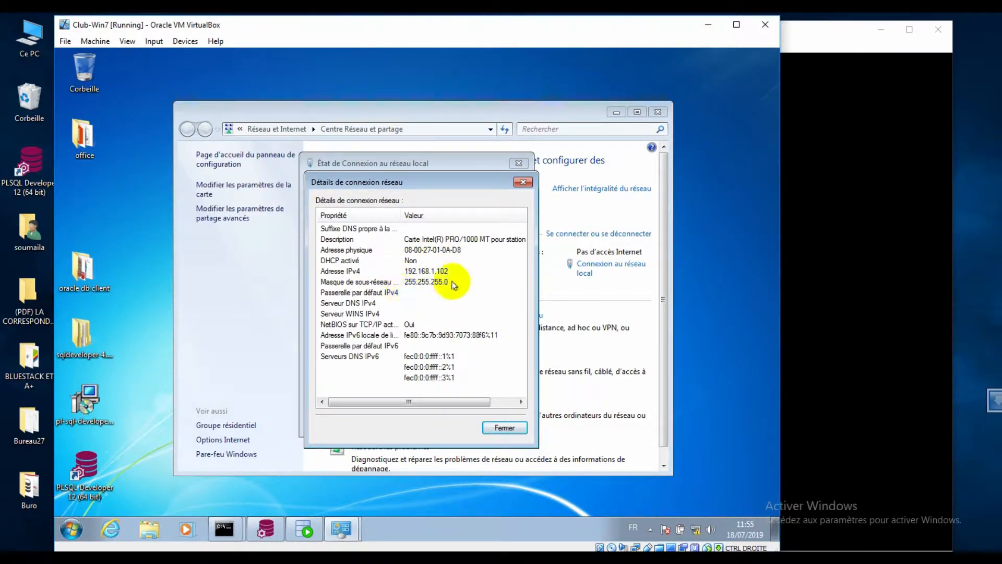
click(504, 428)
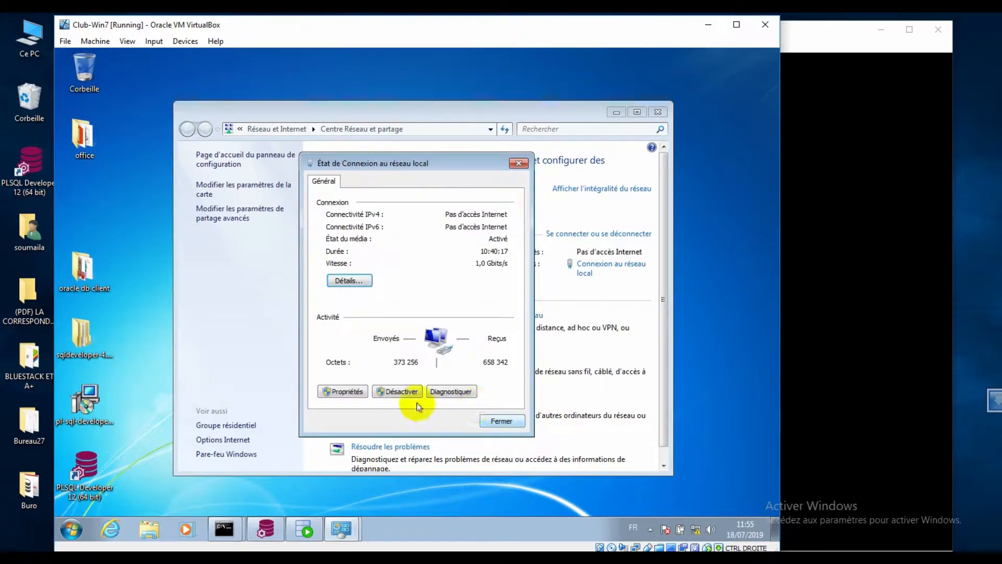
click(357, 395)
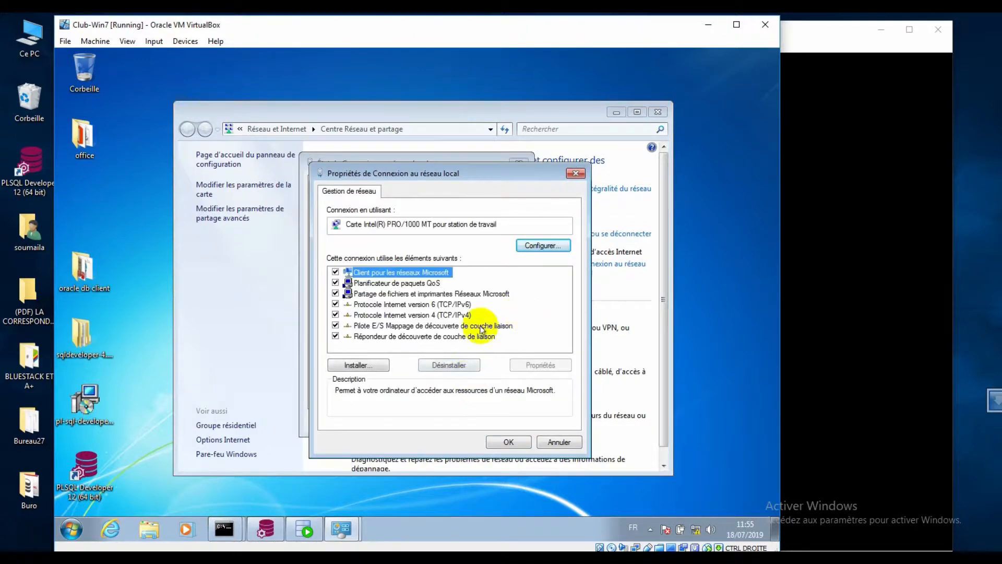
click(448, 316)
click(534, 364)
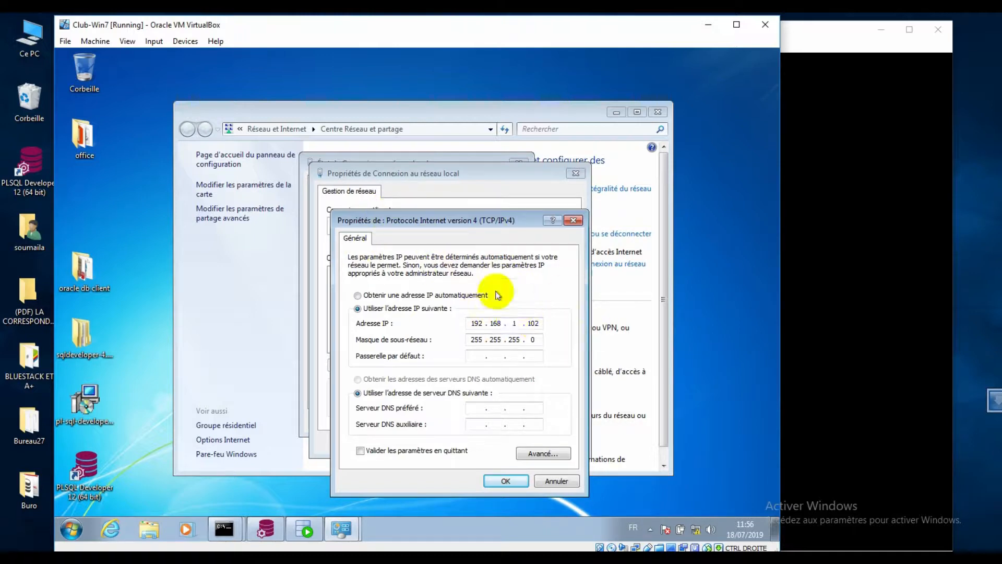
- Set IP 192.168.1.102 with mask 255.255.255.0, then close the connection dialogs
click(515, 323)
key(BackSpace)
text(1)
key(Right)
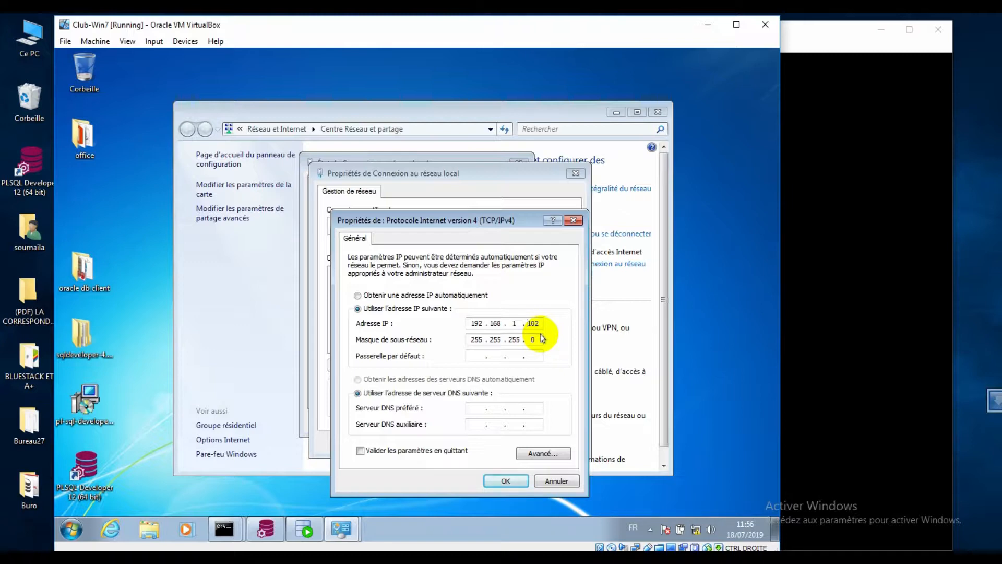
click(505, 480)
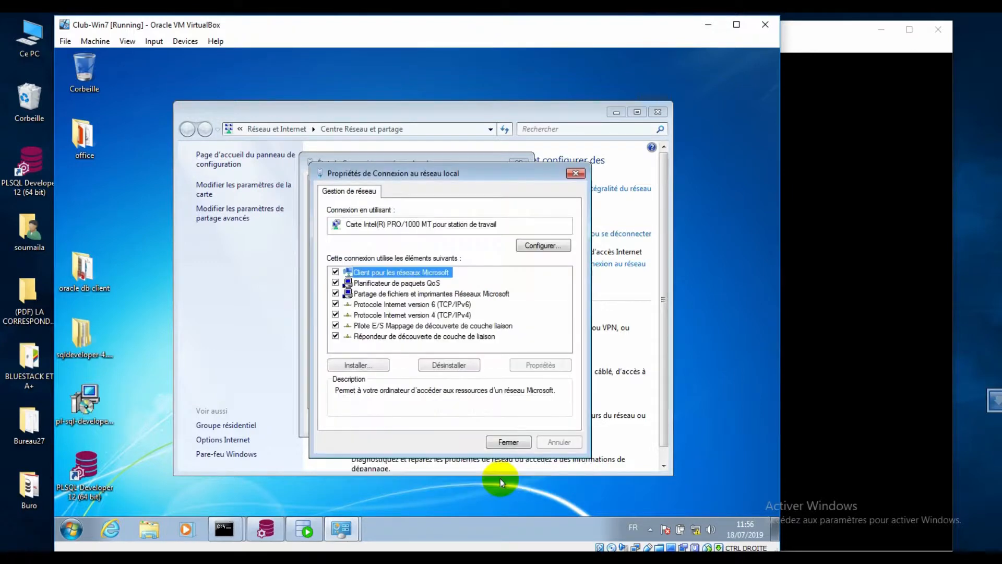
click(507, 443)
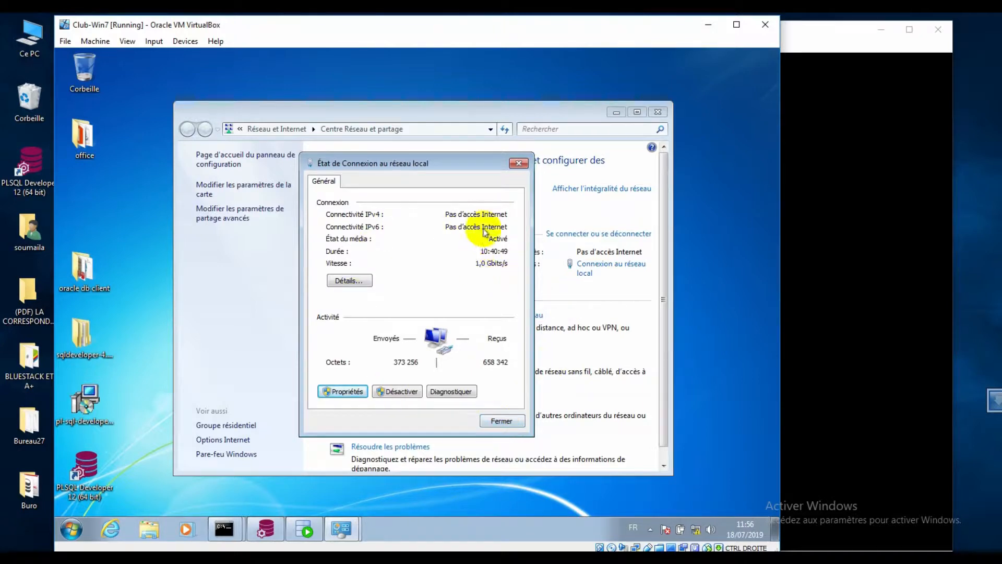
click(499, 422)
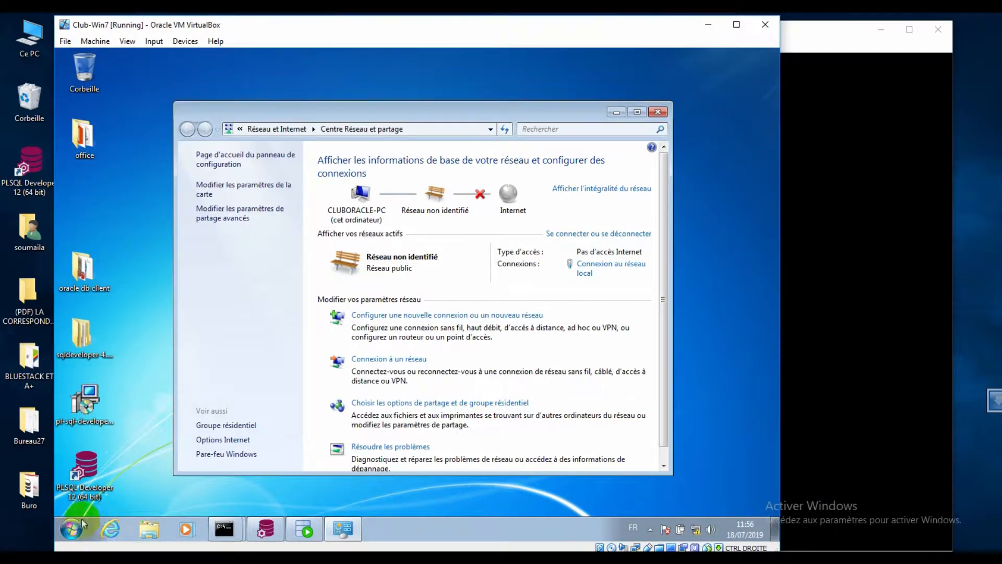
- Open a command prompt via Win+R and ping 192.168.1.100, getting four replies
key(super+r)
key(Return)
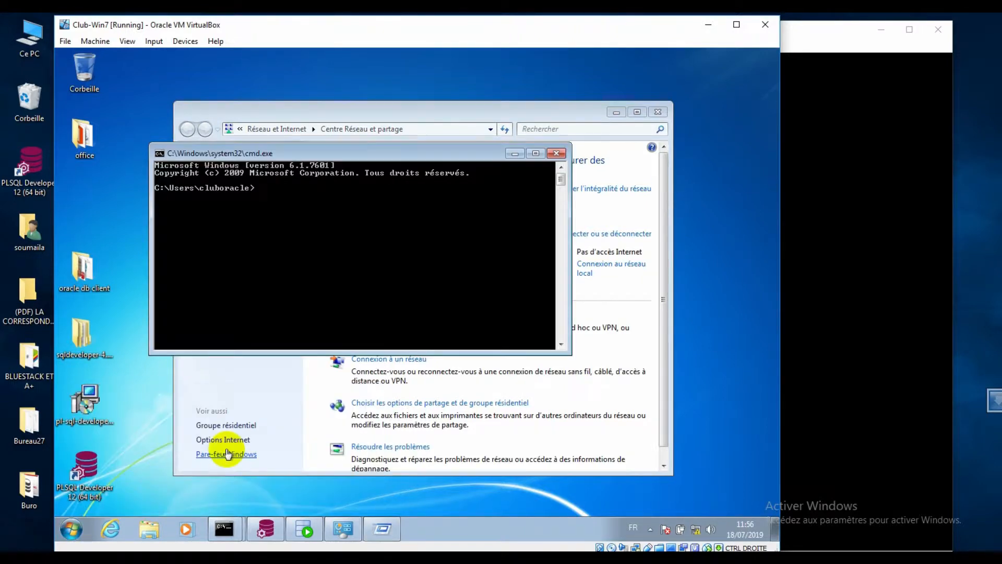
click(249, 336)
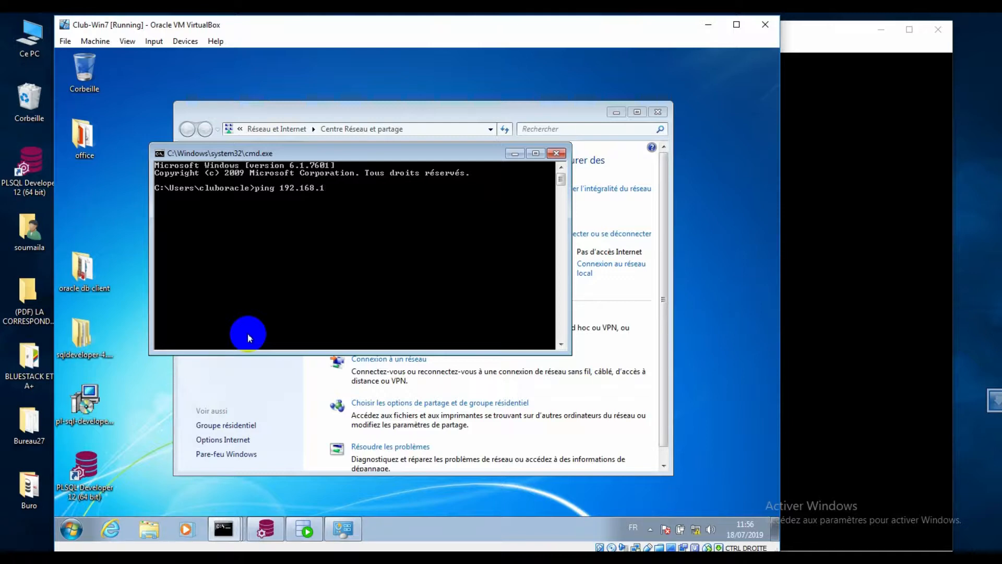
key(Return)
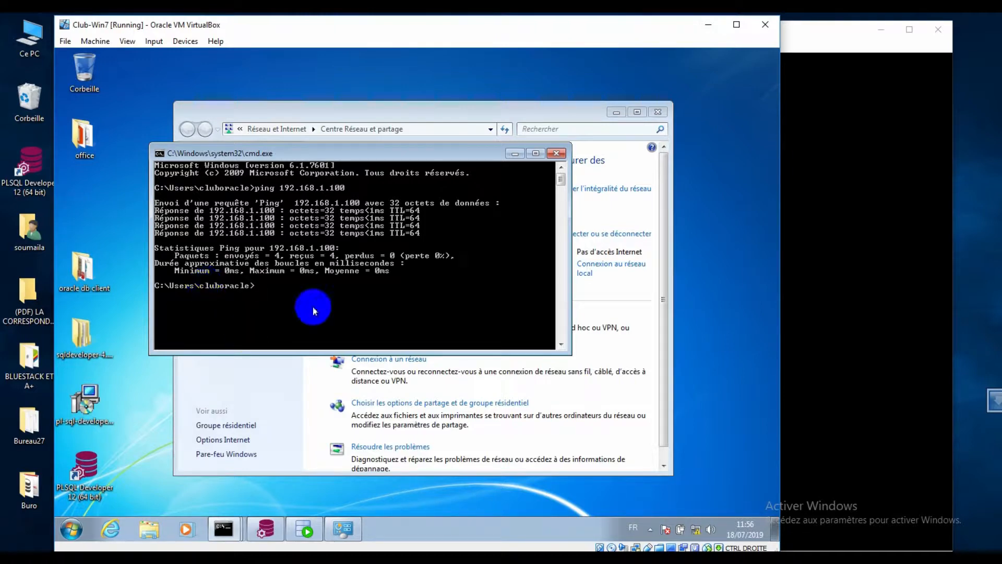
- Switch to ol6-clubiat, unlock the session, and close the old terminal and Firefox windows
mouse_move(464, 558)
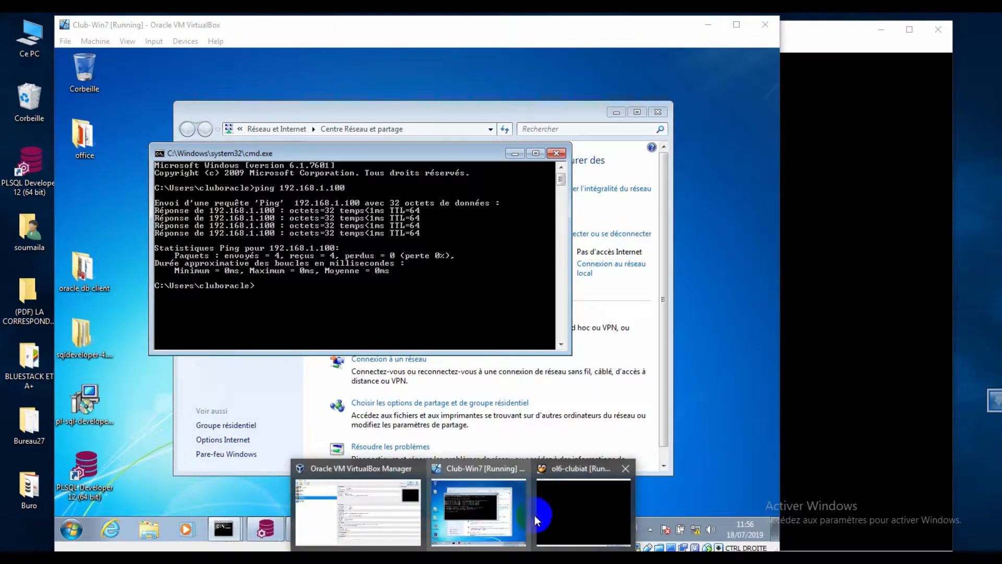
click(553, 512)
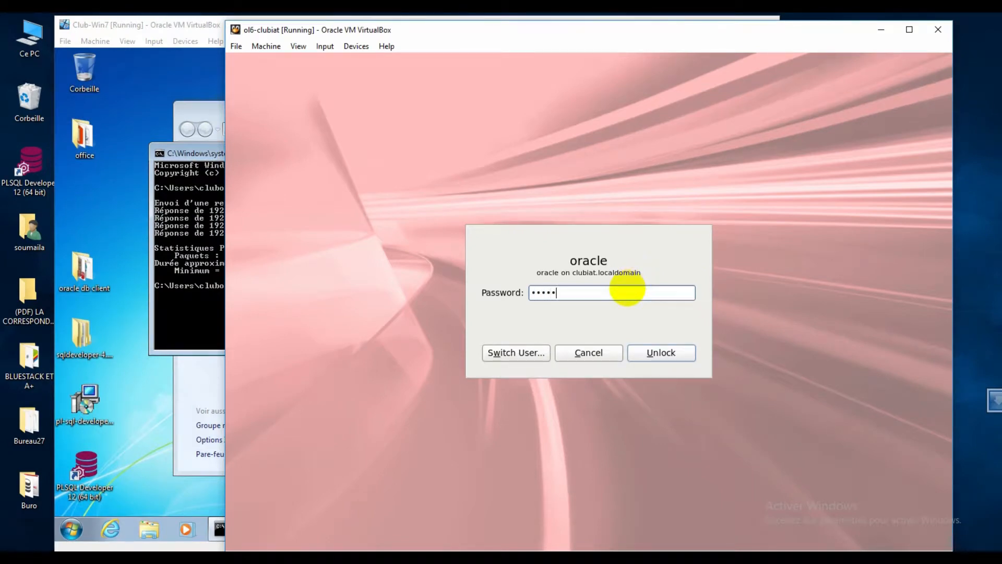
key(Return)
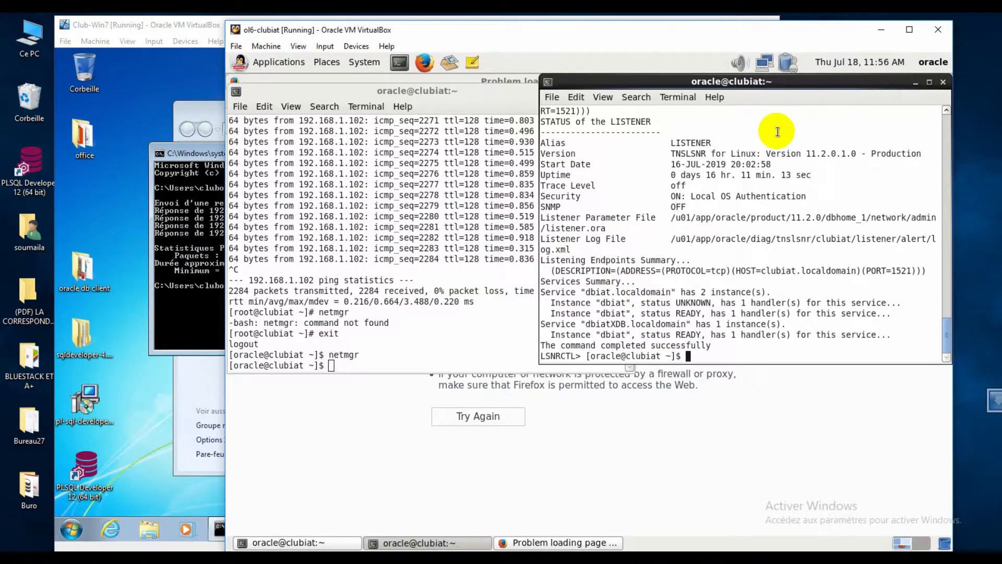
click(915, 82)
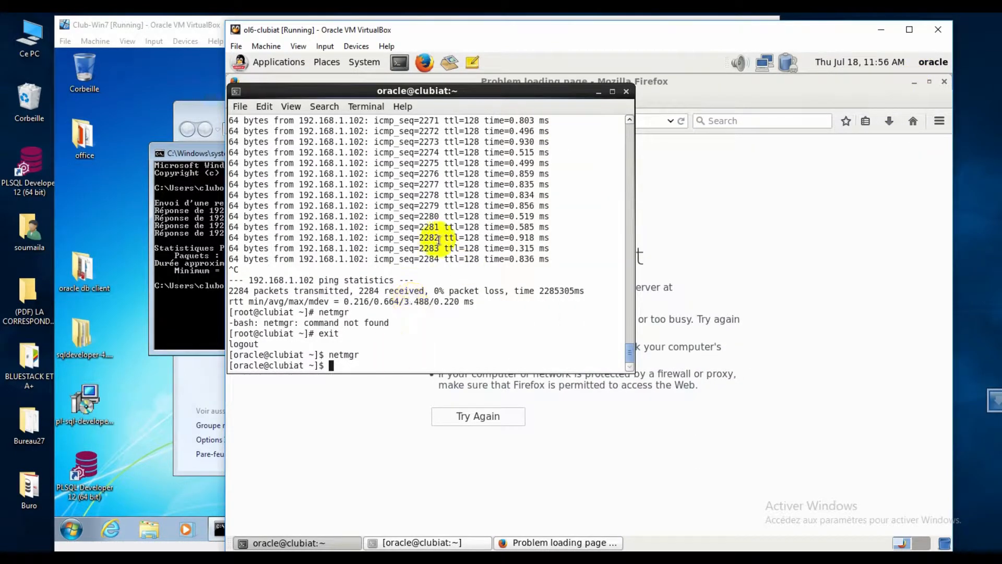
text(cl)
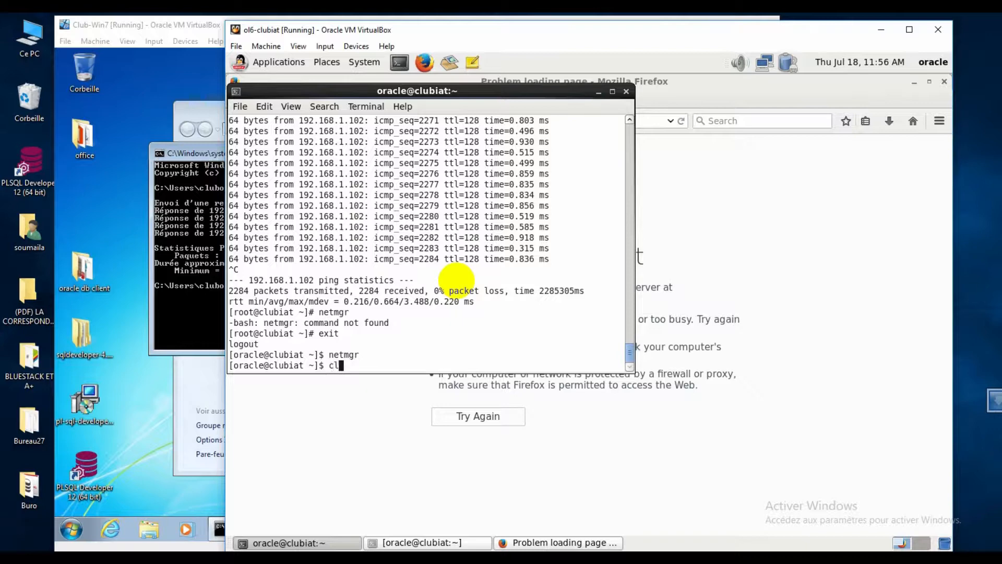
text(ear)
key(Return)
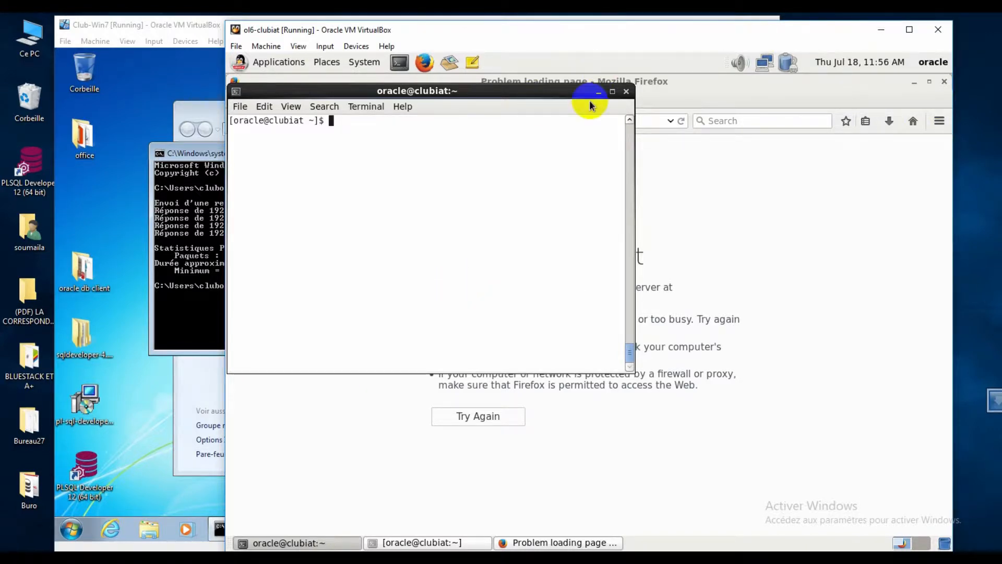
click(626, 92)
click(943, 82)
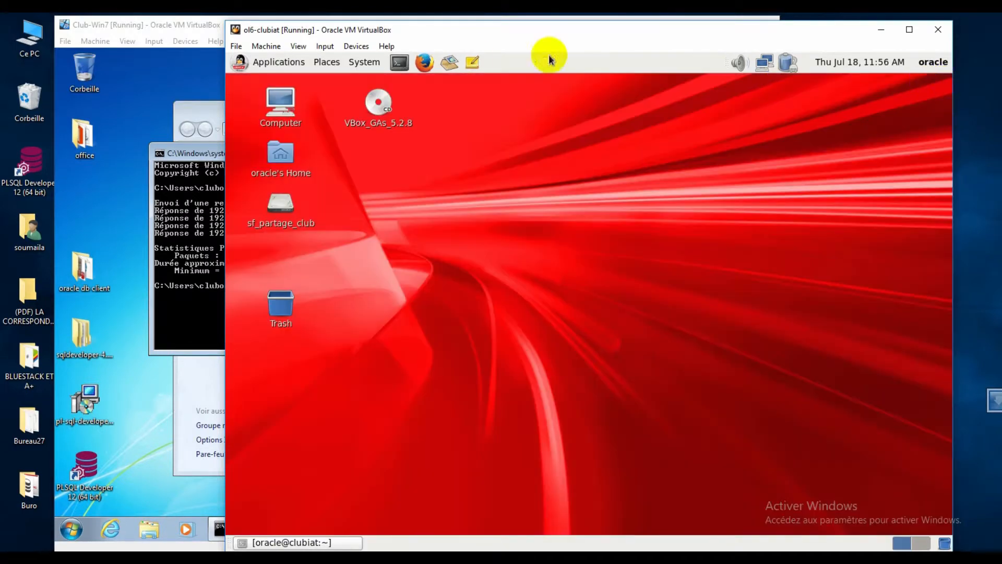
- In a new terminal, ping 192.168.1.102 for four replies, then open /etc/hosts in vi
click(399, 62)
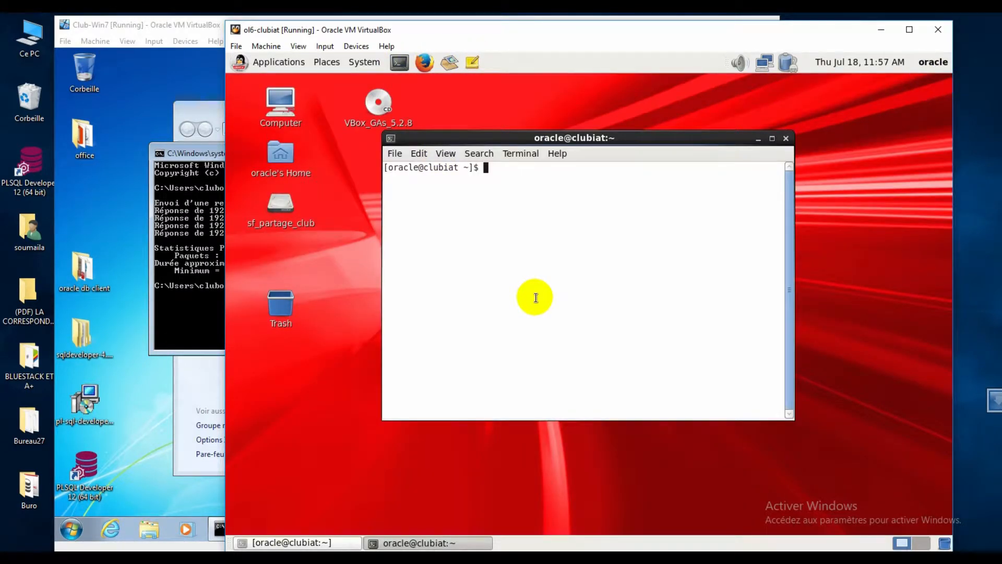
text(ping 192)
key(BackSpace)
key(BackSpace)
text(68.1)
key(Return)
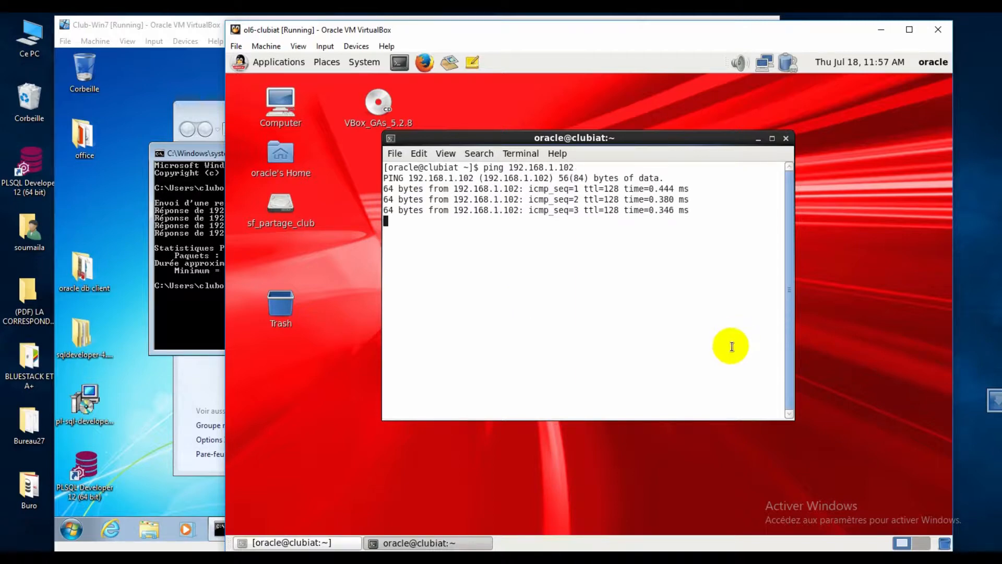
key(ctrl+c)
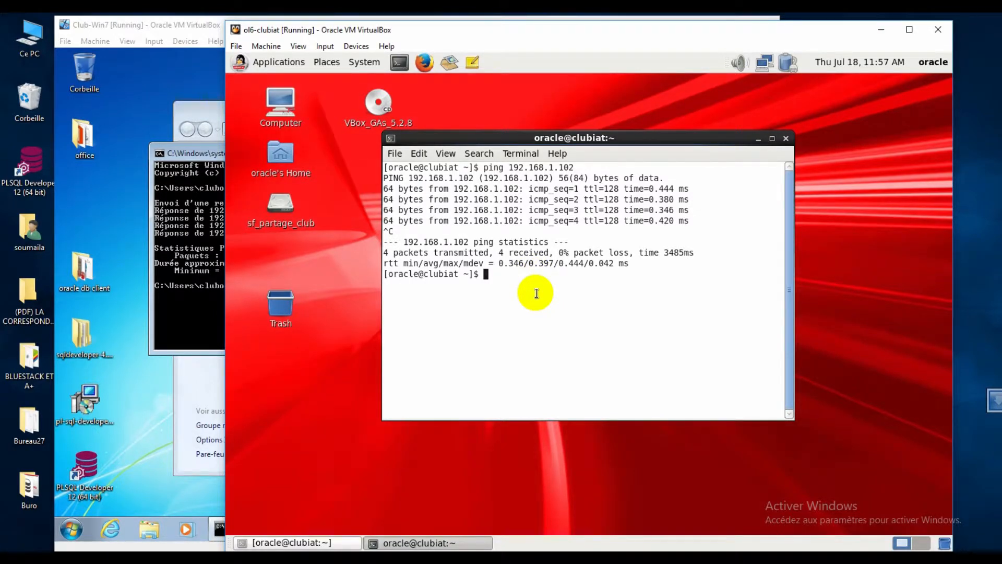
text(vi /etc/hosts)
key(Return)
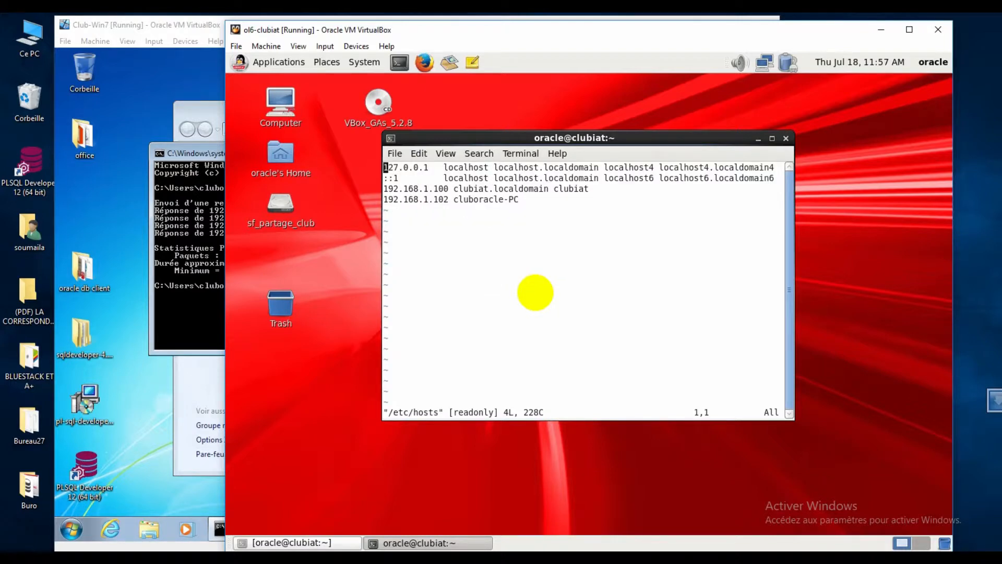
- Select and review the 192.168.1.102 cluboracle-PC line in /etc/hosts
drag(533, 210, 383, 203)
mouse_move(386, 199)
mouse_down()
mouse_move(535, 198)
mouse_move(385, 183)
mouse_move(377, 196)
mouse_up()
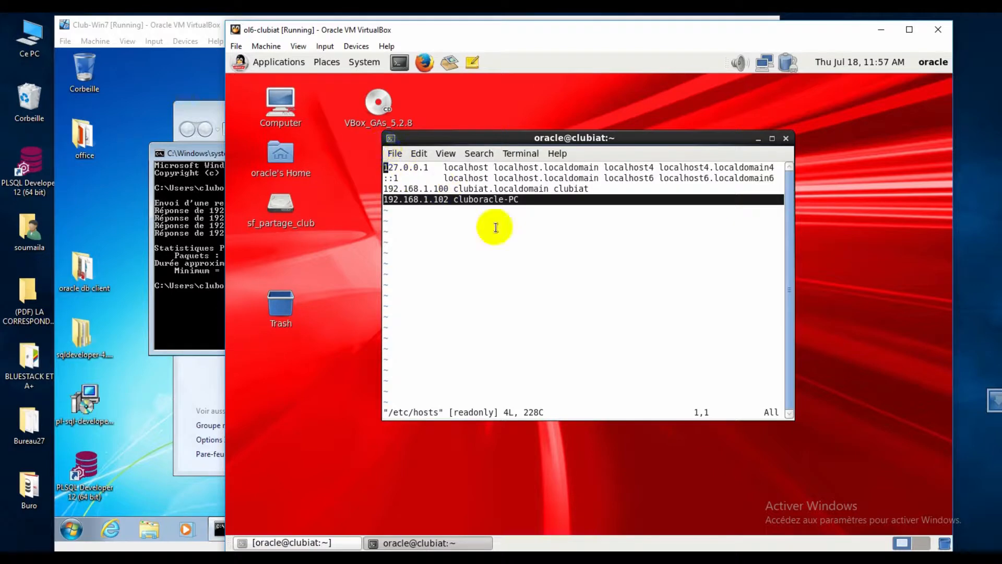
click(447, 189)
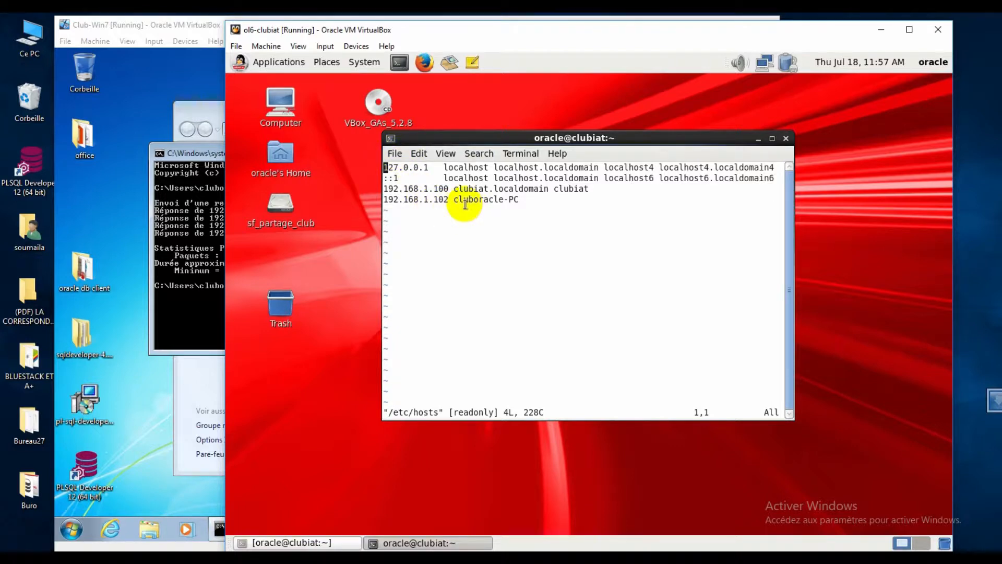
scroll(490, 276, down, 1)
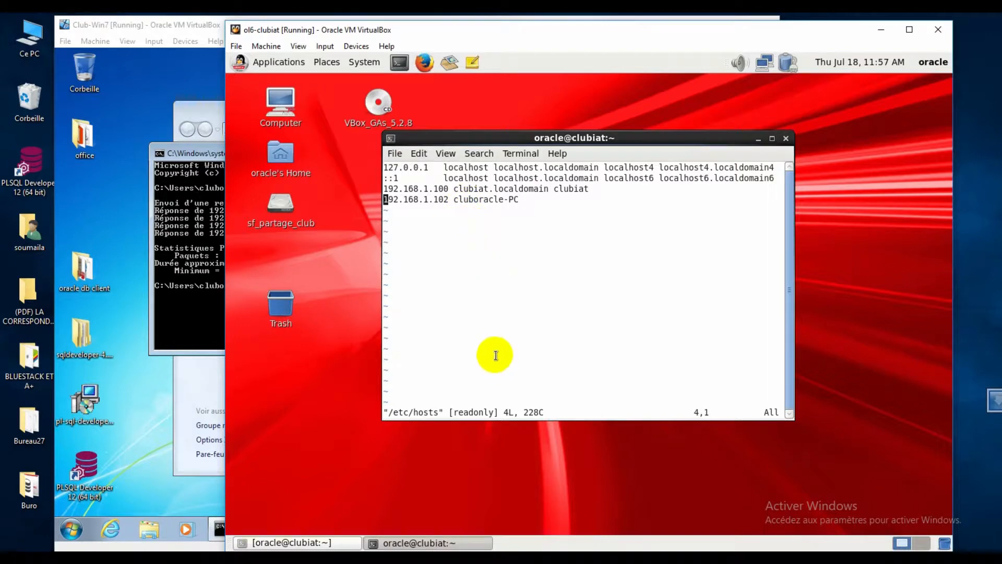
- Attempt :wq on the read-only hosts file, then quit vi with :q
text(:wq)
key(Return)
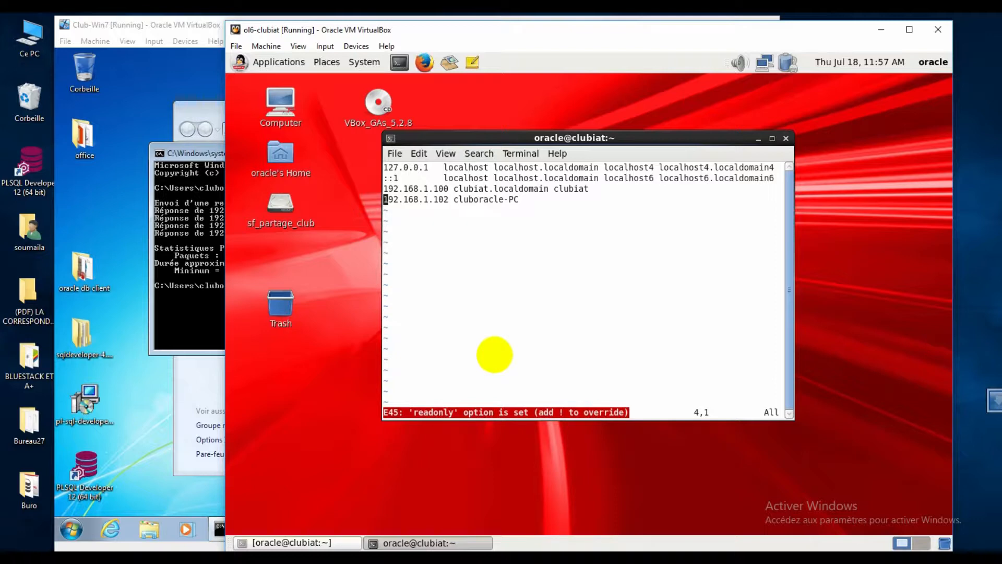
text(:q)
key(Return)
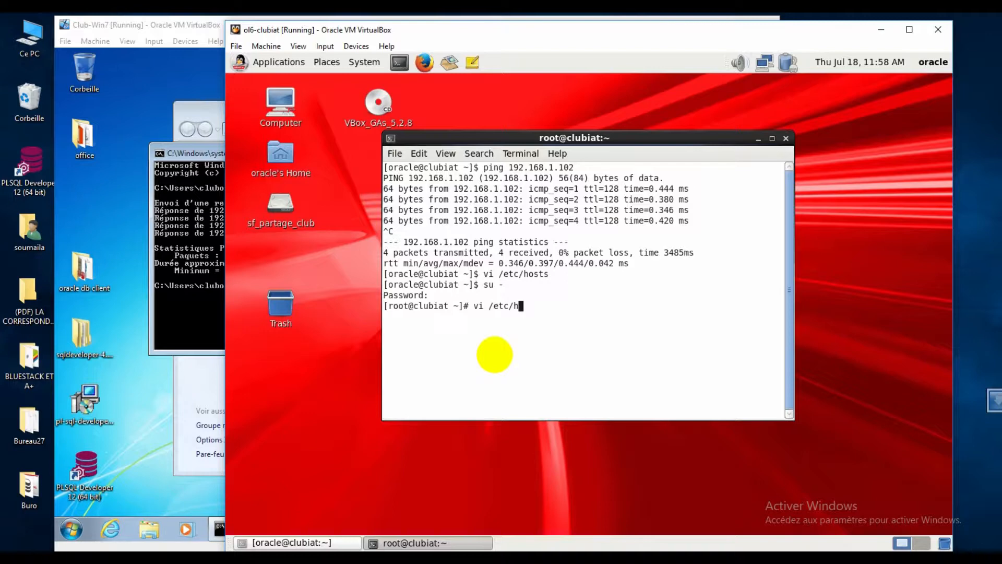
- As root, force-save /etc/hosts with :wq!, exit back to oracle, and switch to Club-Win7
key(Return)
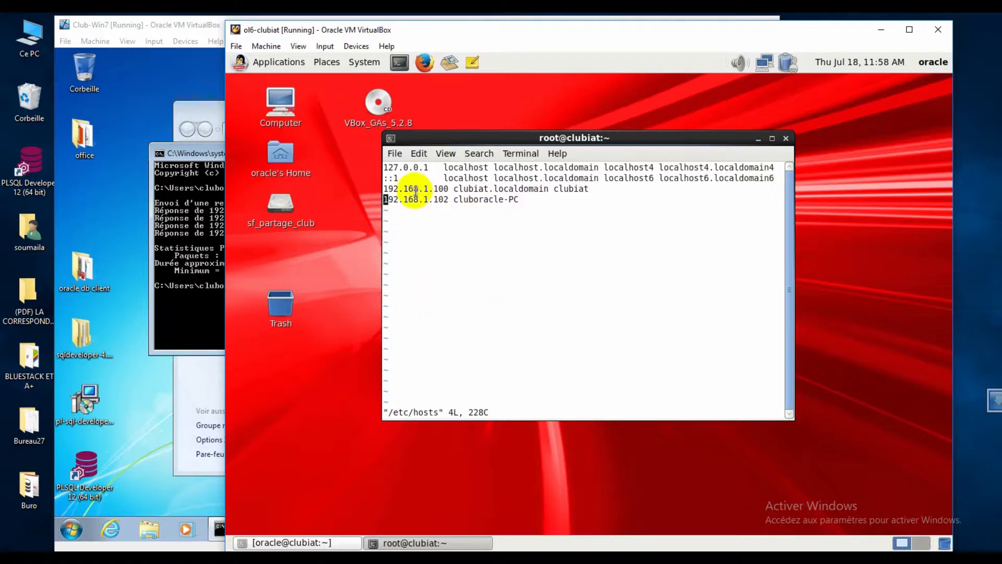
click(394, 154)
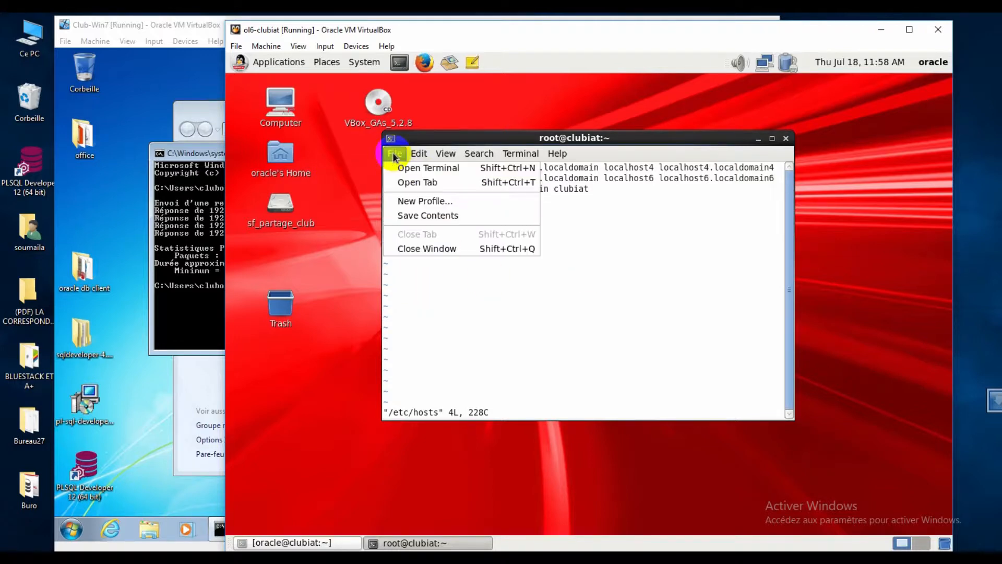
click(460, 336)
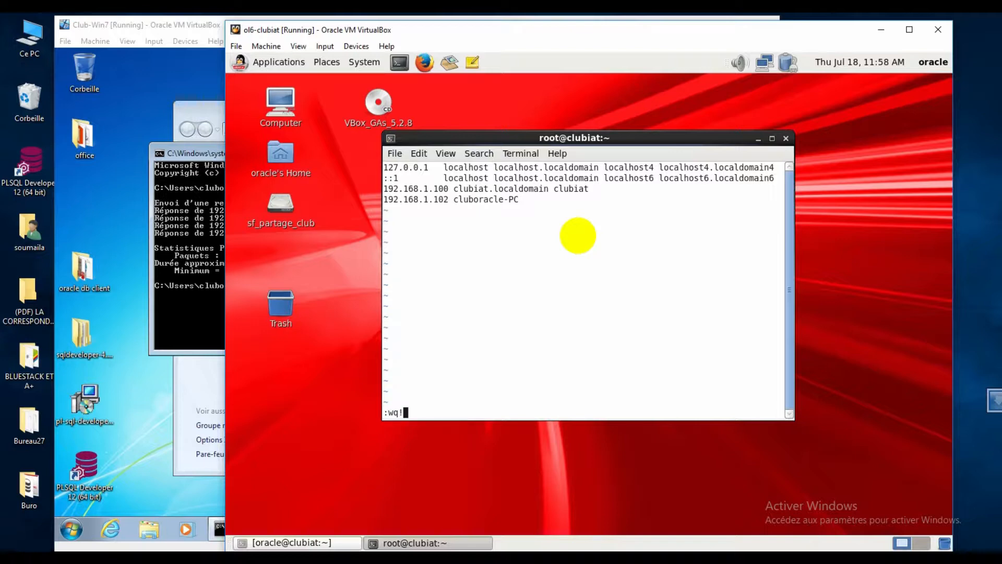
key(Return)
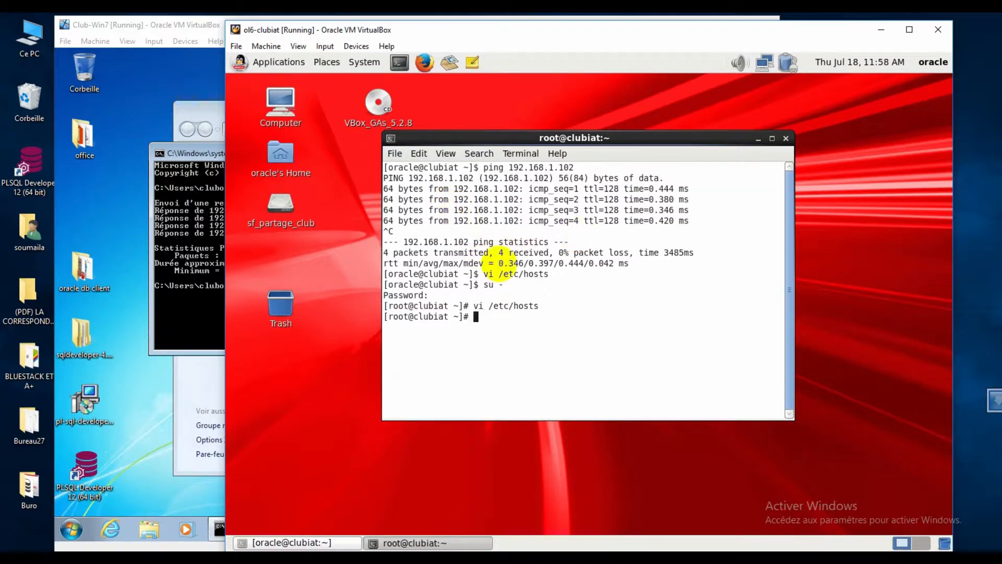
key(Return)
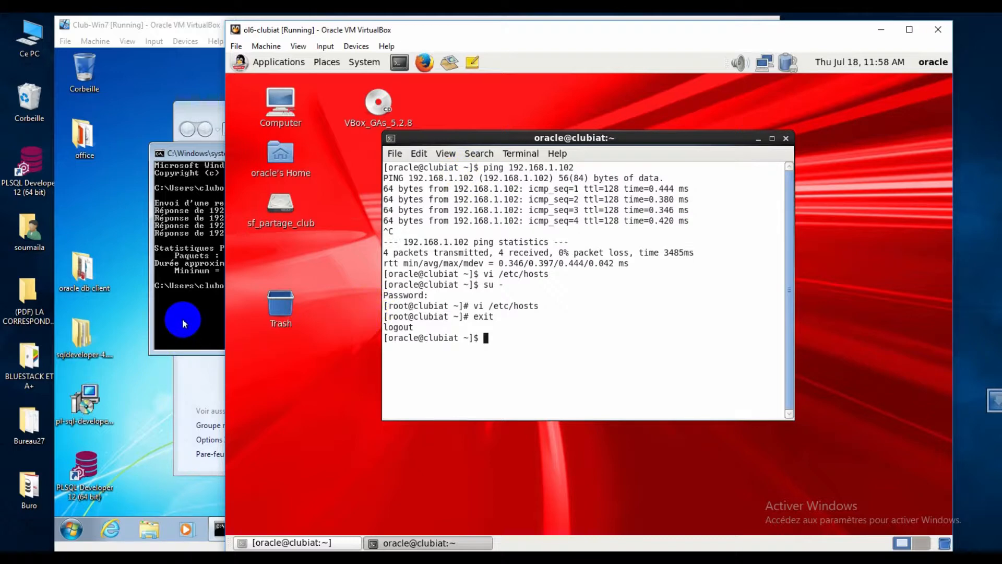
click(106, 375)
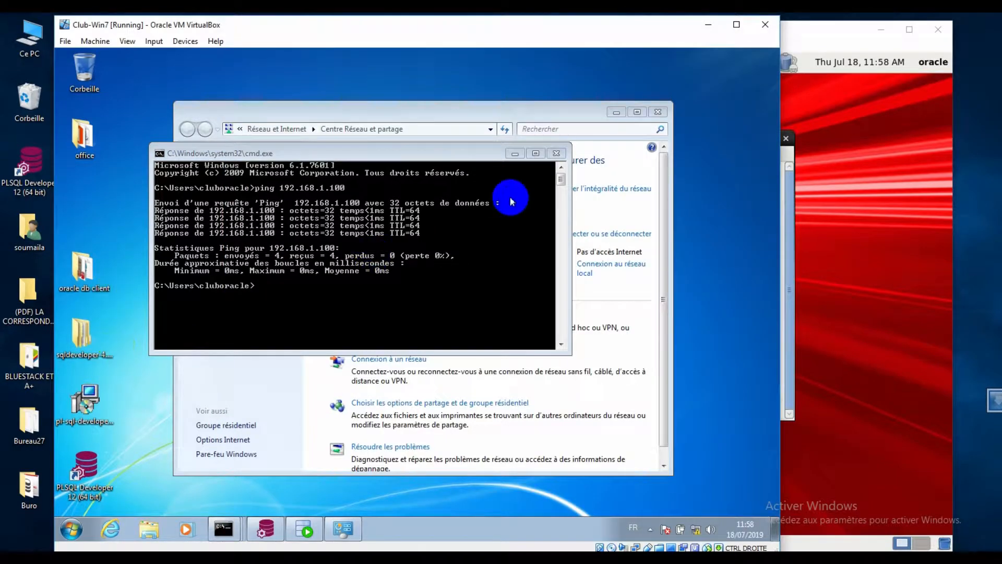
- Minimize cmd.exe and Network and Sharing Center, open the oracle db client folder, and select setup
click(515, 153)
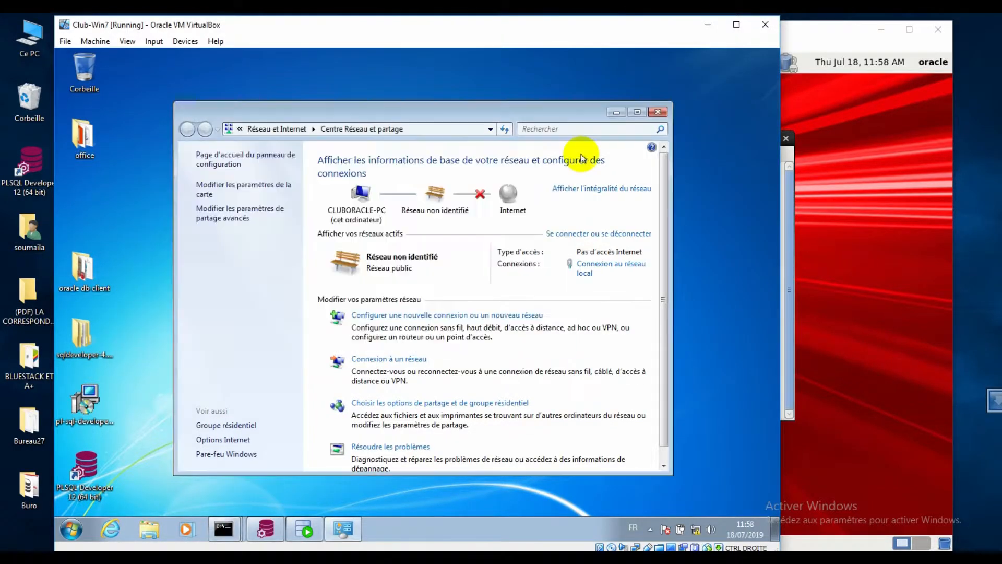
click(616, 112)
double_click(83, 269)
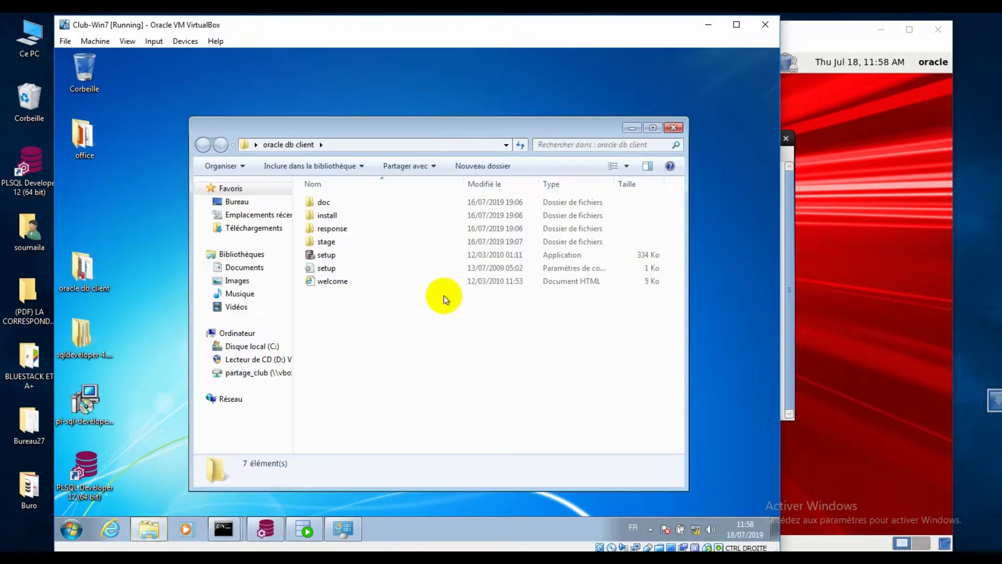
click(125, 281)
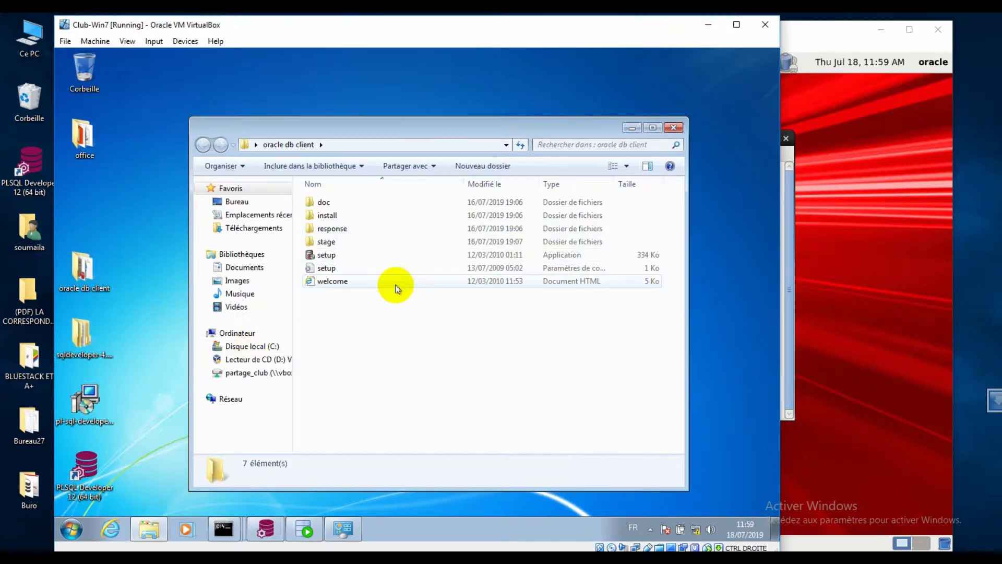
click(319, 256)
- Run setup.exe, approve the UAC prompt with Oui, and choose the Administrateur installation type
right_click(319, 255)
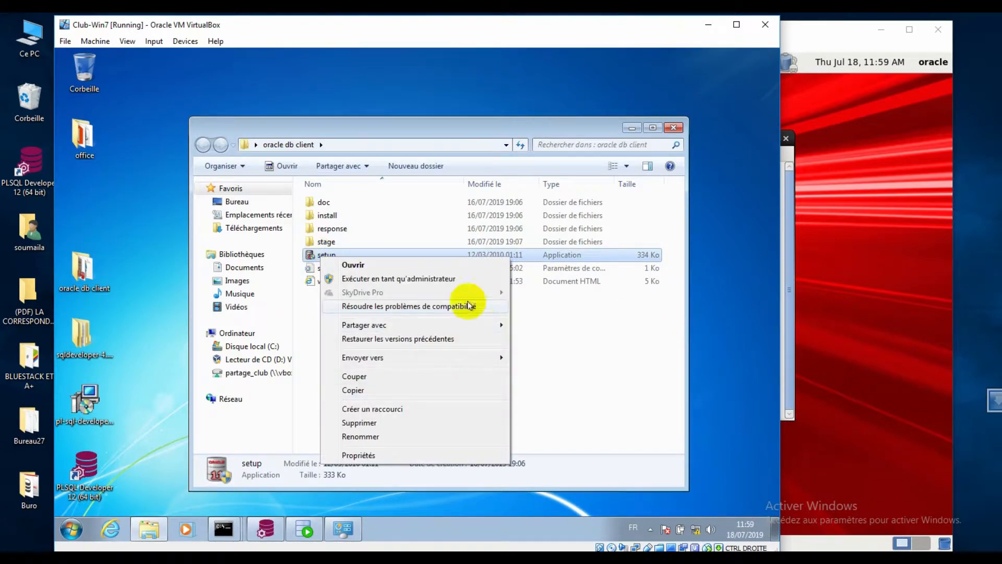
click(397, 278)
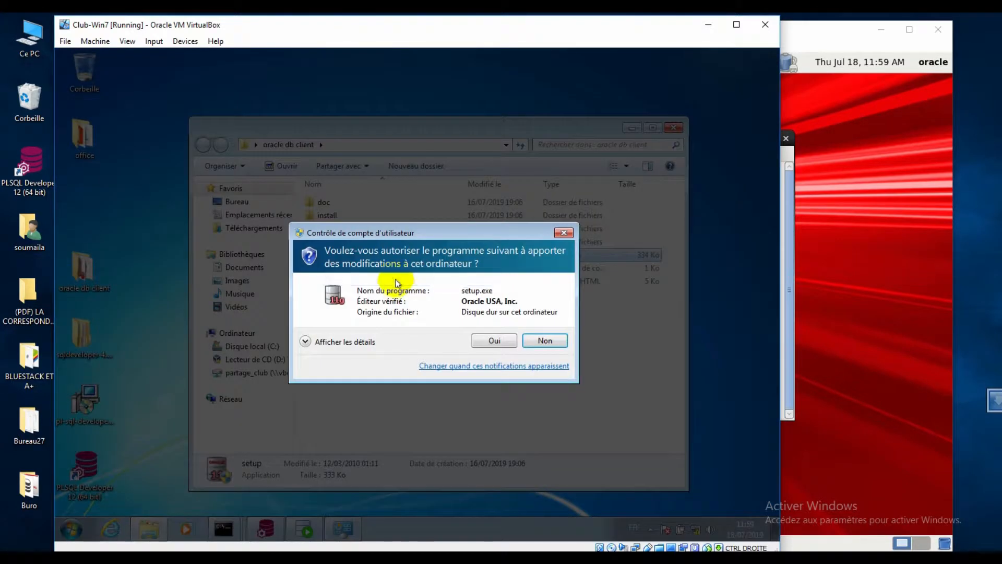
click(538, 340)
double_click(326, 257)
click(495, 340)
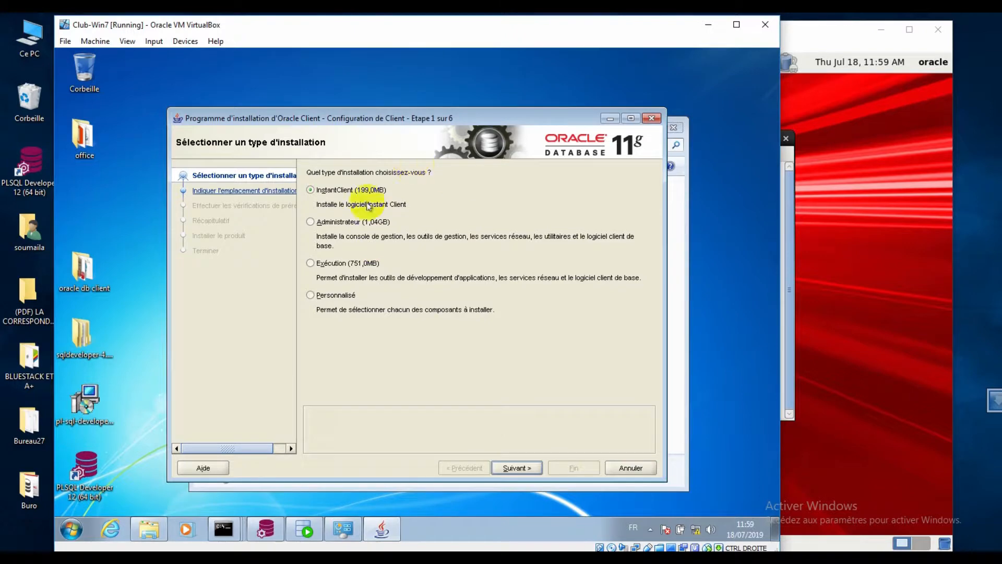
click(340, 224)
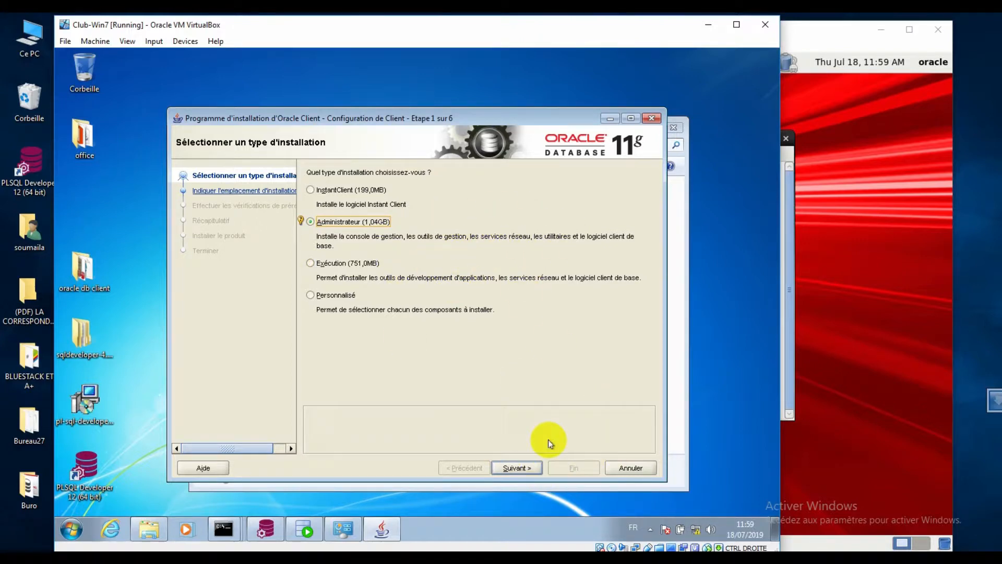
click(527, 468)
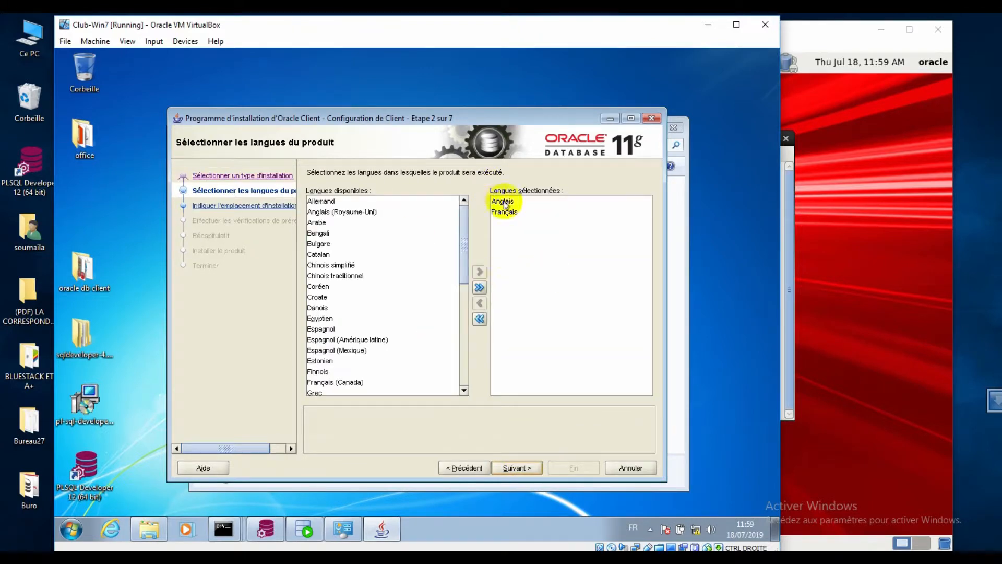
- Keep the Oracle Home as client_2, advance through prerequisites to Récapitulatif, then cancel the install
click(517, 466)
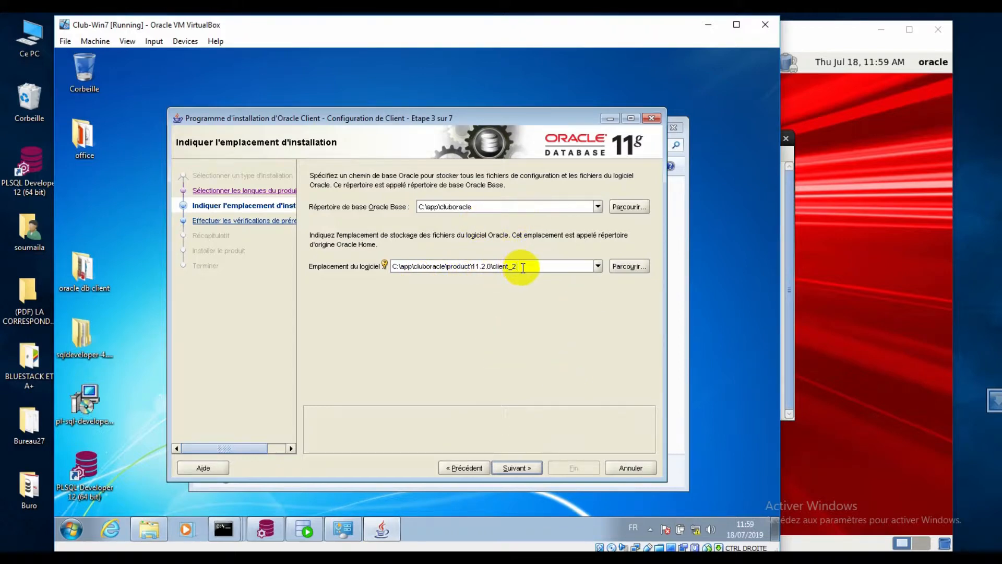
key(BackSpace)
text(1)
key(BackSpace)
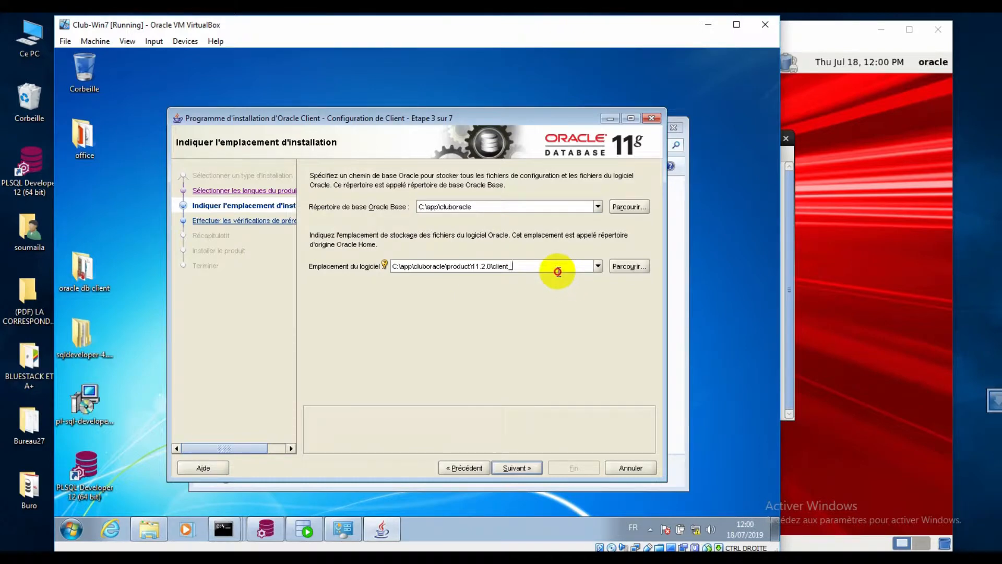
text(1)
key(BackSpace)
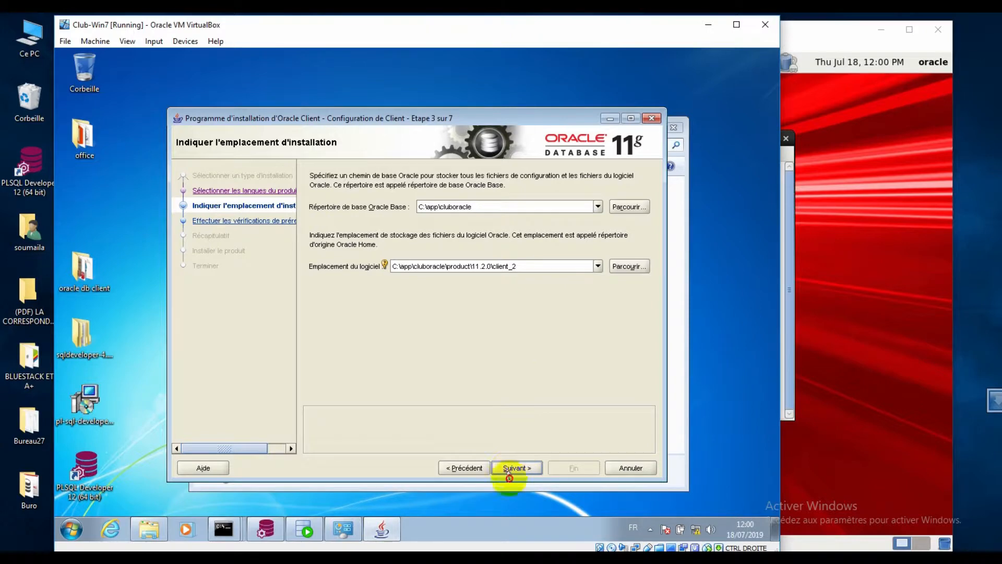
mouse_move(517, 468)
mouse_down()
mouse_move(530, 260)
mouse_move(530, 471)
mouse_up()
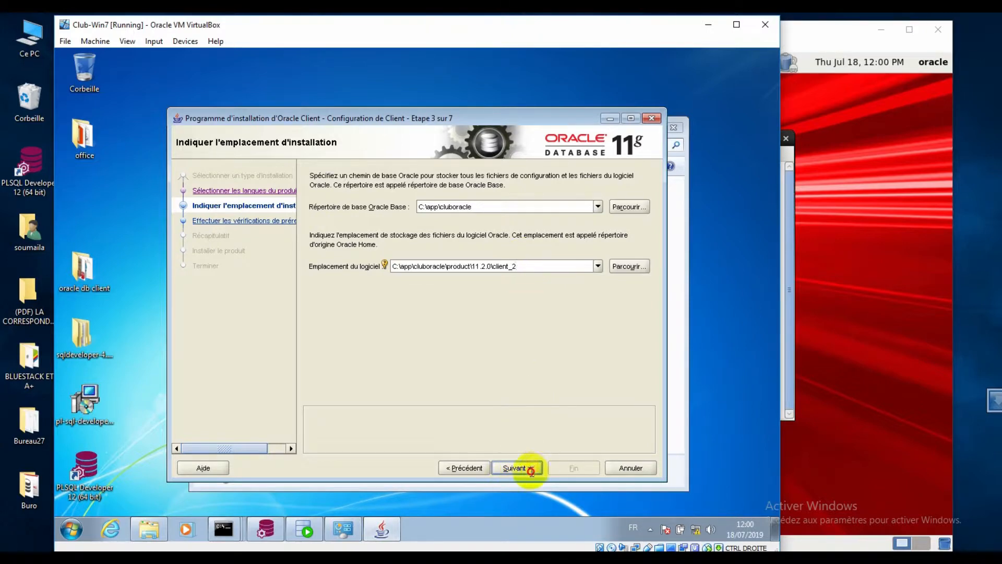
click(517, 468)
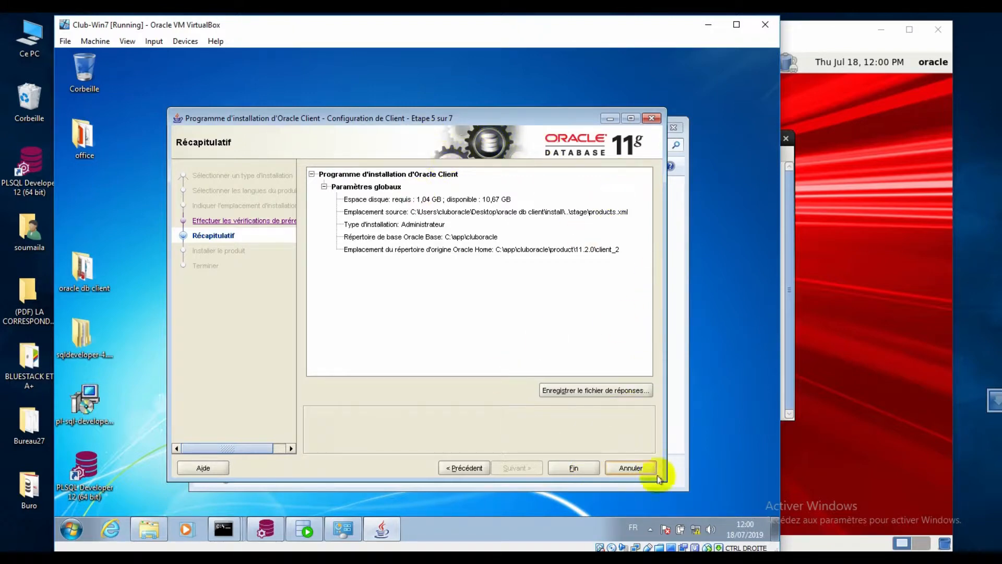
click(617, 466)
- Quit the installer and start Net Manager from OraClient11g_home1's configuration and migration tools
click(445, 326)
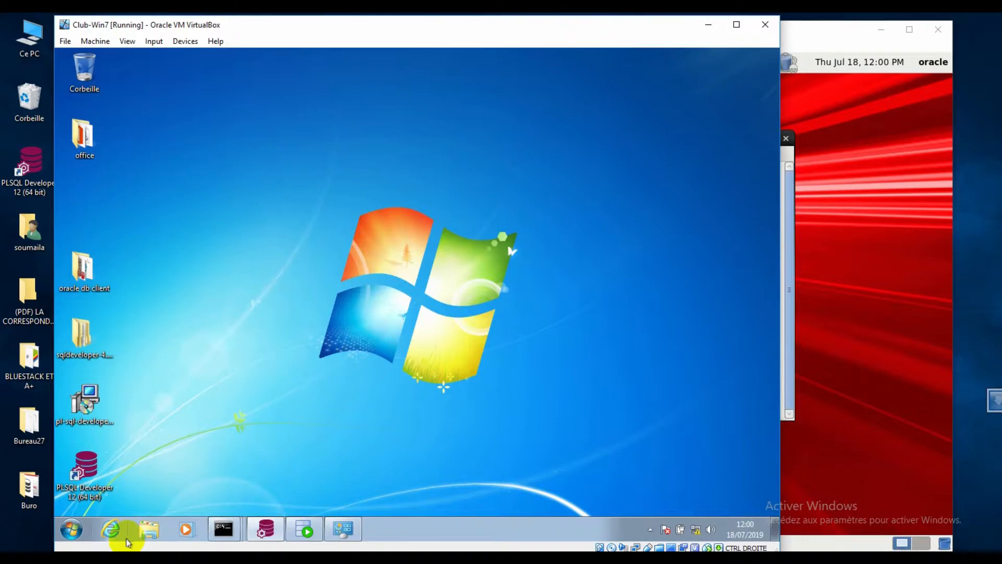
click(69, 529)
click(121, 471)
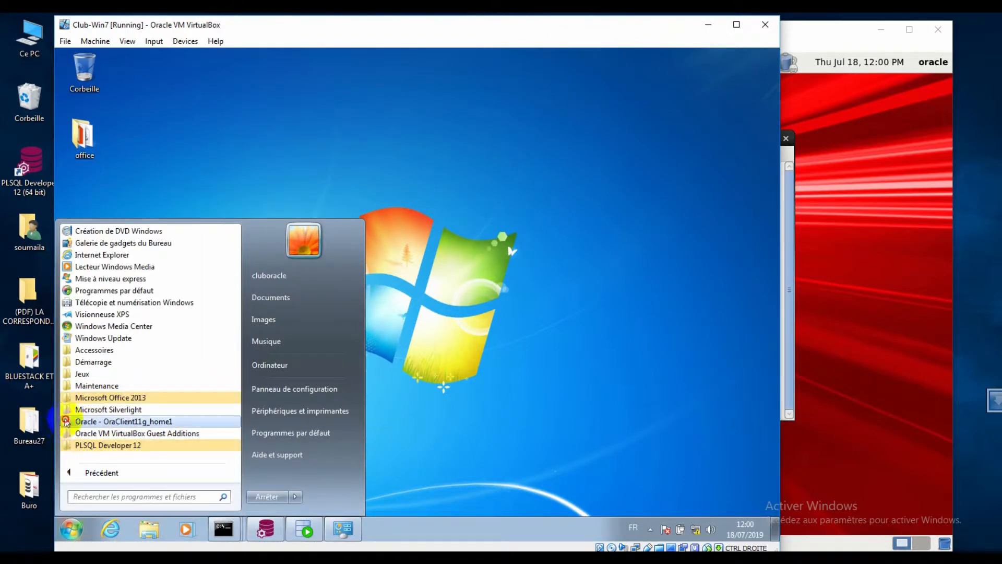
click(94, 421)
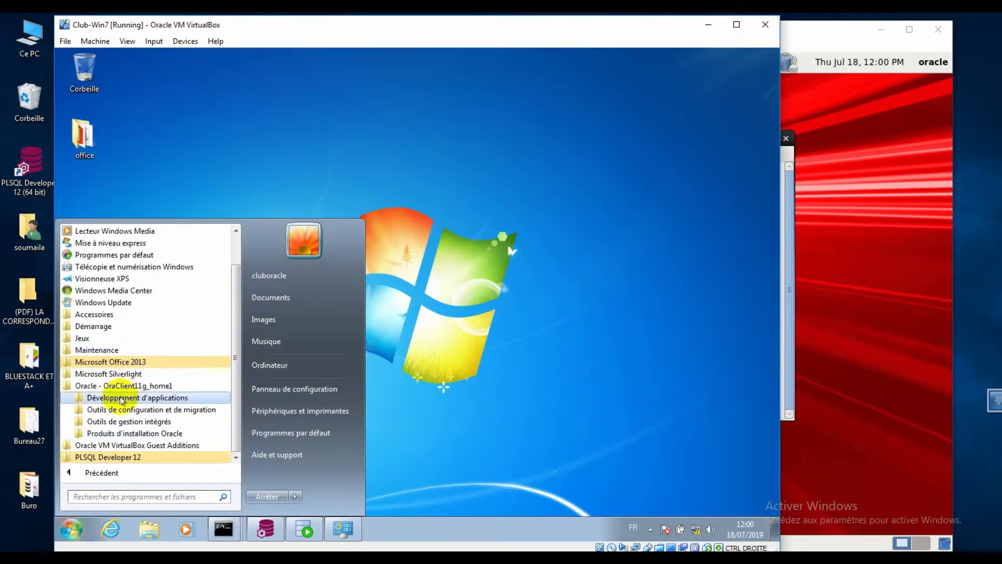
click(102, 409)
scroll(191, 409, down, 1)
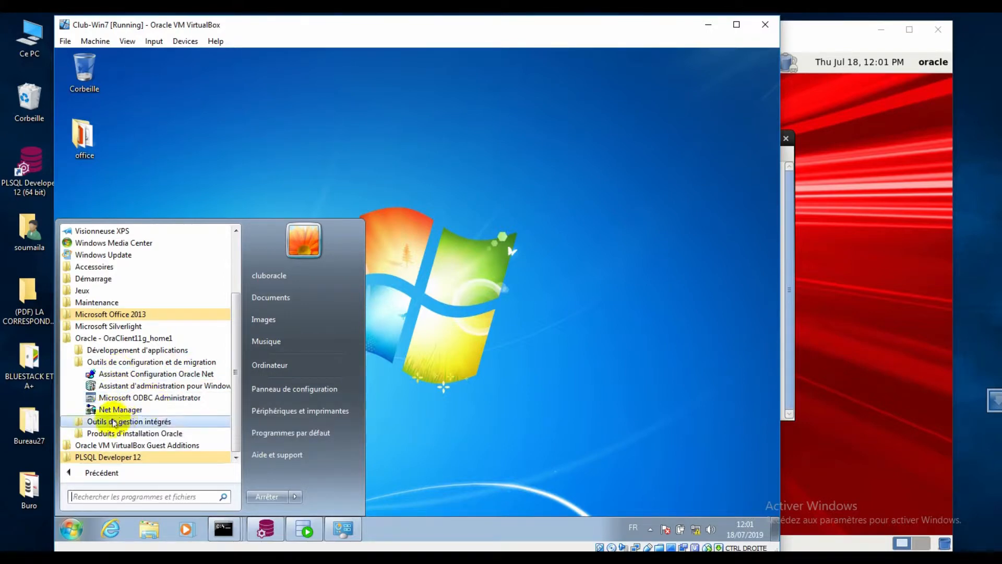
click(116, 411)
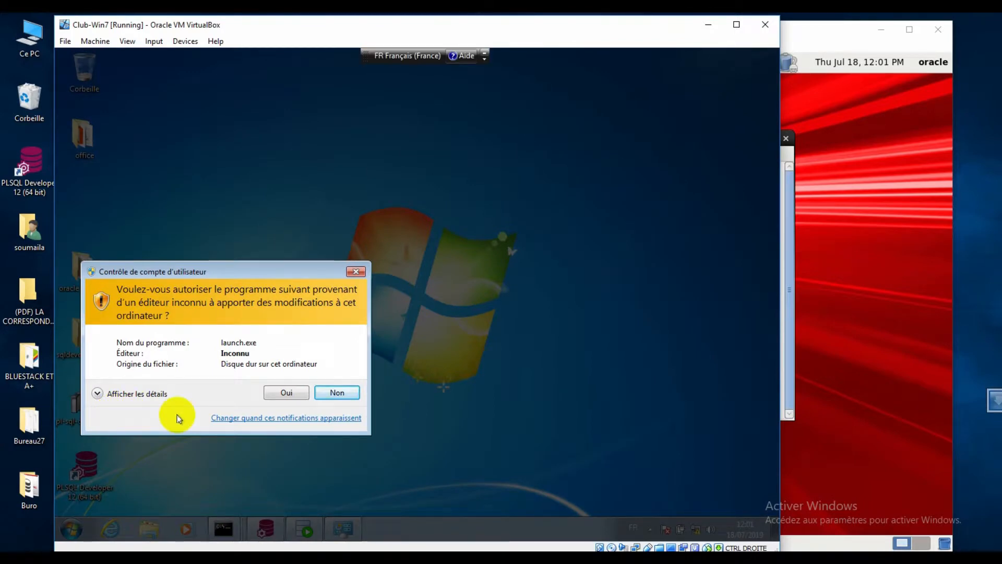
click(285, 392)
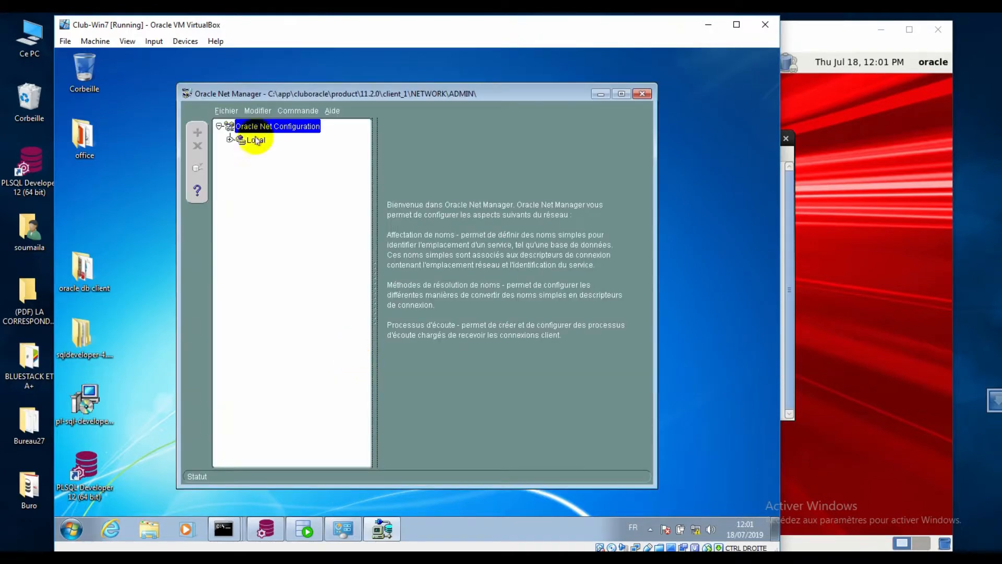
- Expand the local service names and display dbiat's settings (192.168.1.100, port 1521)
click(230, 139)
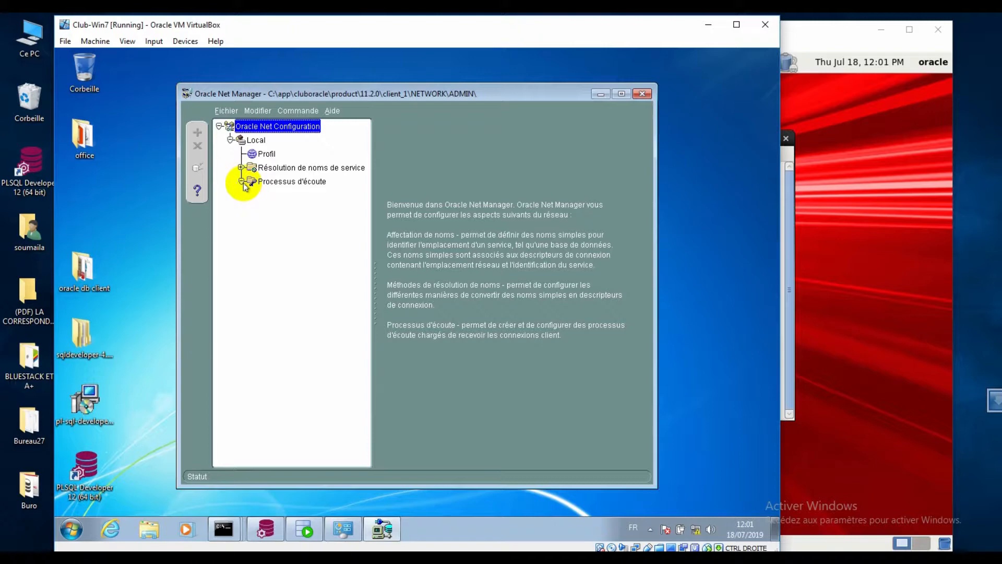
click(241, 181)
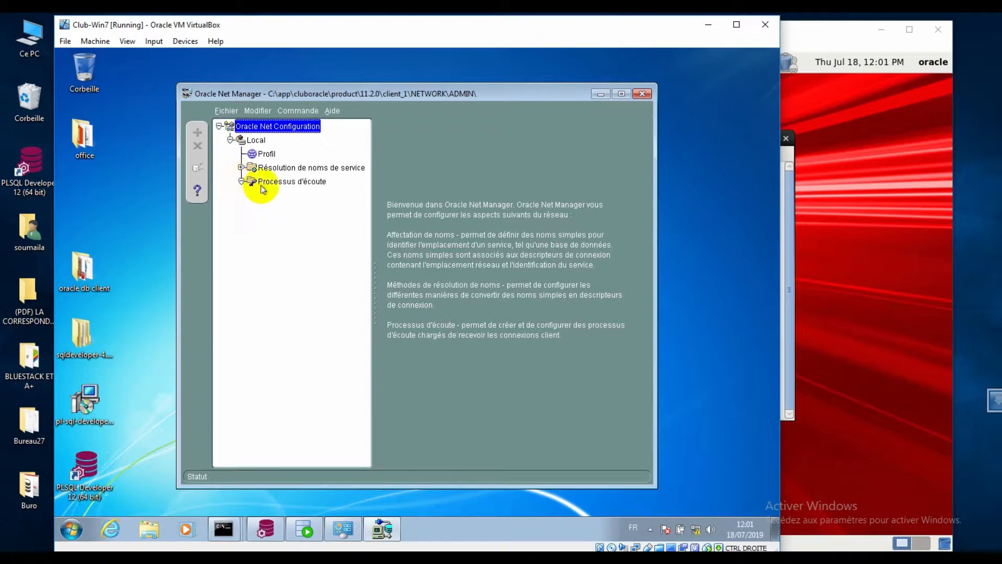
click(241, 168)
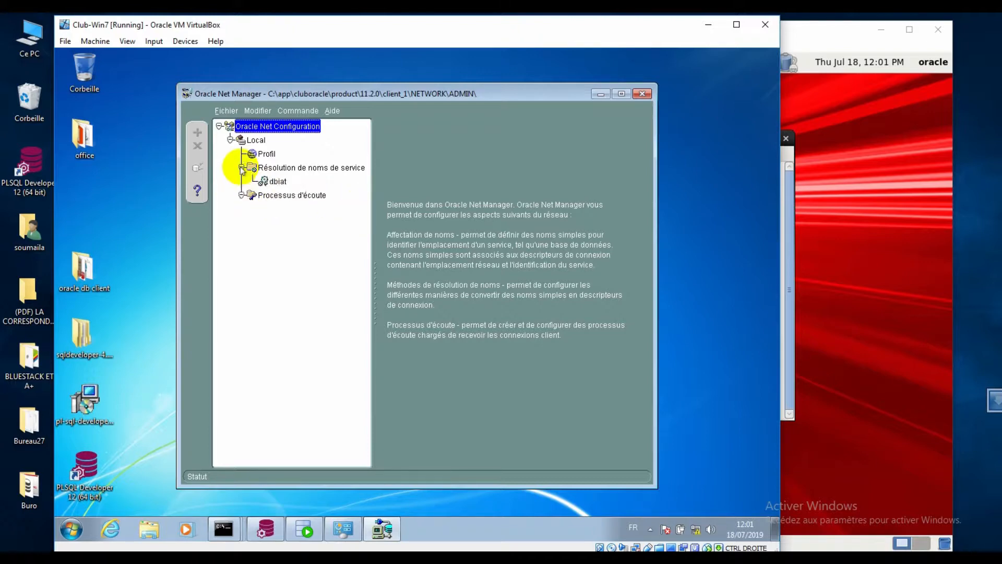
click(277, 181)
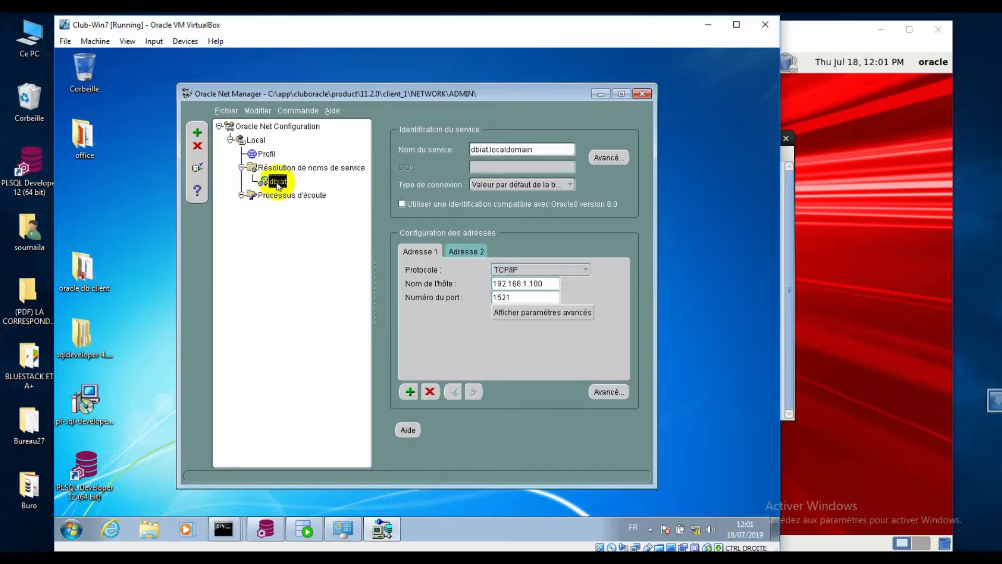
click(225, 111)
mouse_move(258, 112)
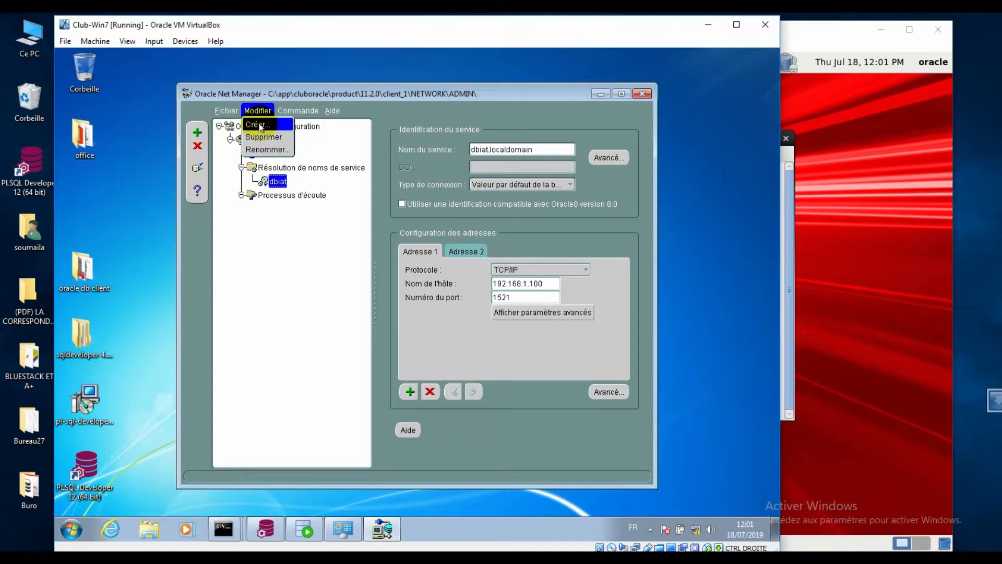
- Start a new net service name and try dbiat, which is rejected as a duplicate
click(264, 126)
text(b)
key(BackSpace)
key(BackSpace)
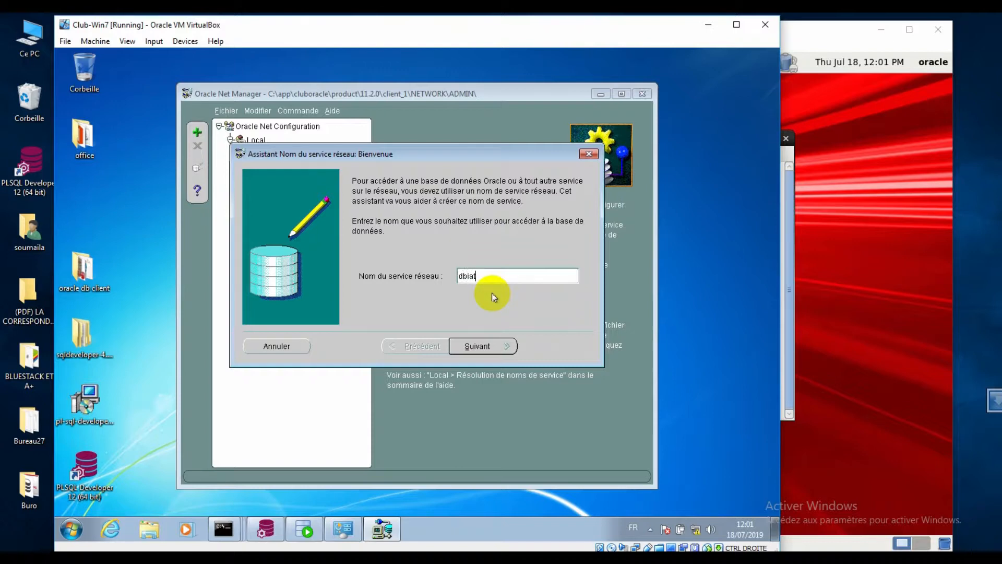
drag(407, 155, 470, 164)
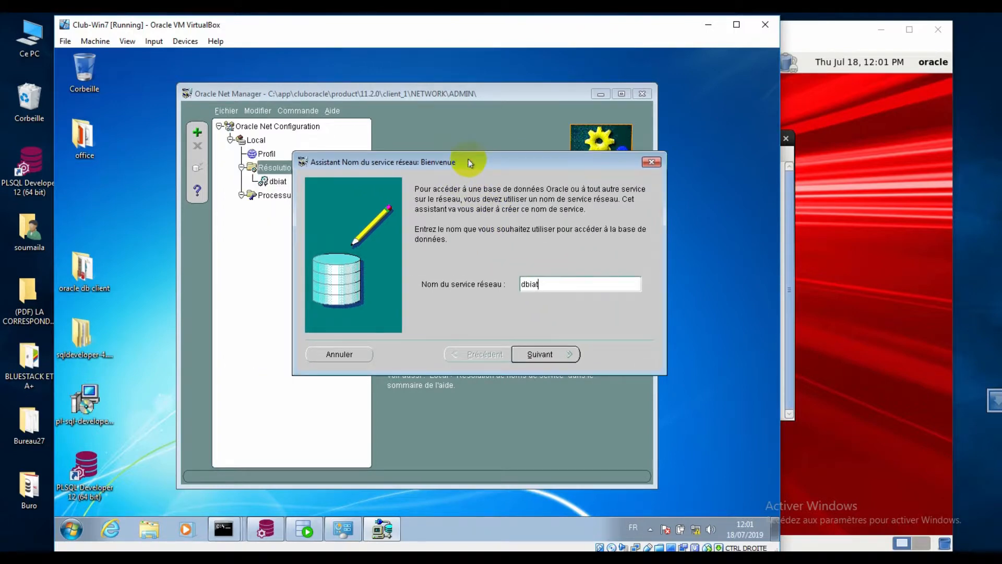
drag(559, 286, 510, 289)
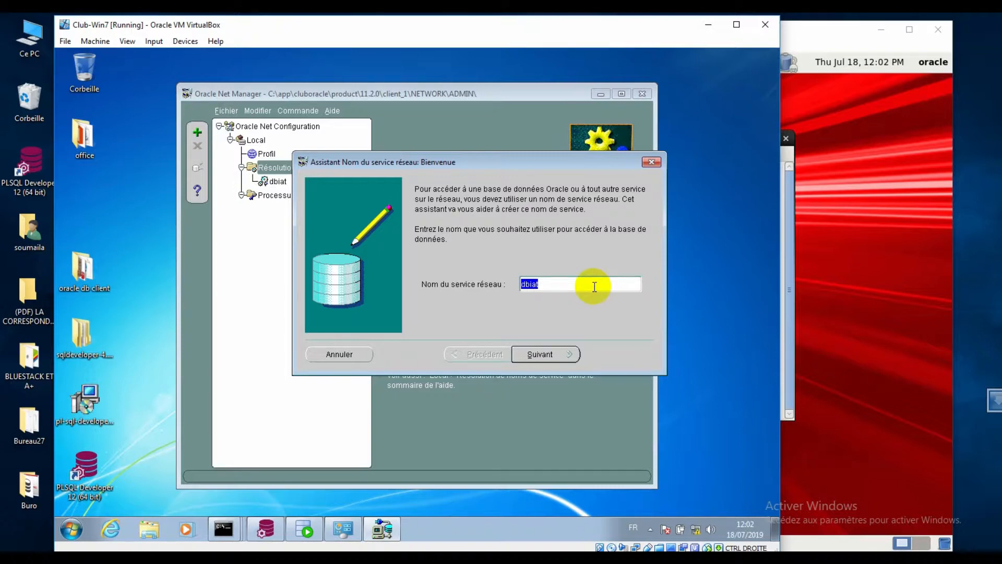
click(540, 354)
click(529, 359)
- Rename the service to dbiat1, keep TCP/IP, and reach the host name field
double_click(547, 287)
click(557, 282)
text(1)
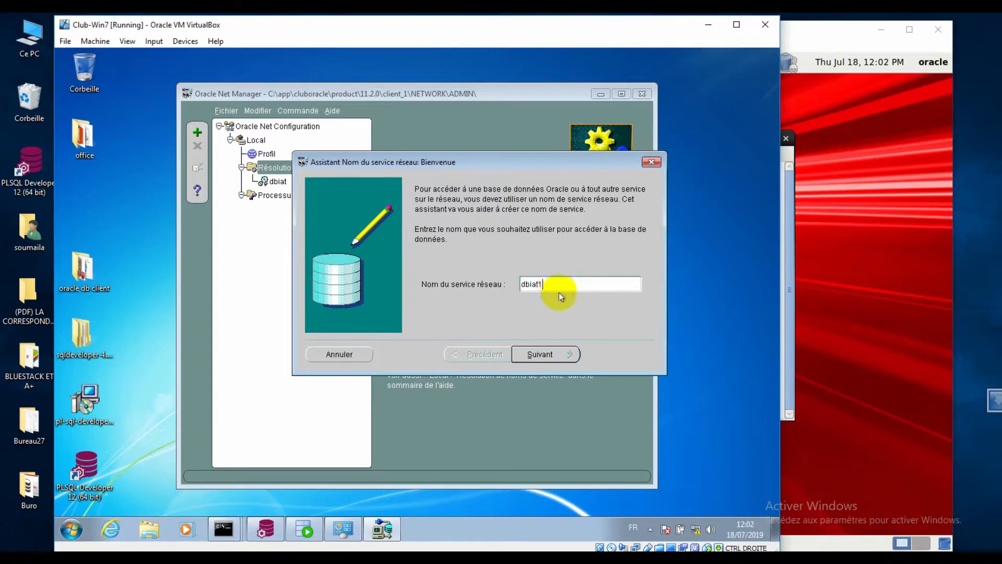
click(549, 356)
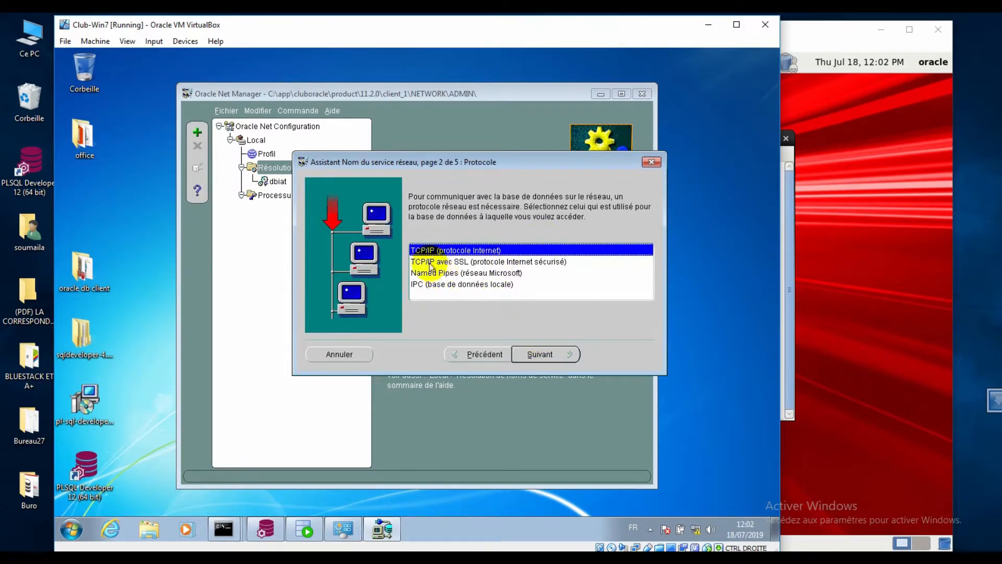
click(539, 354)
click(525, 243)
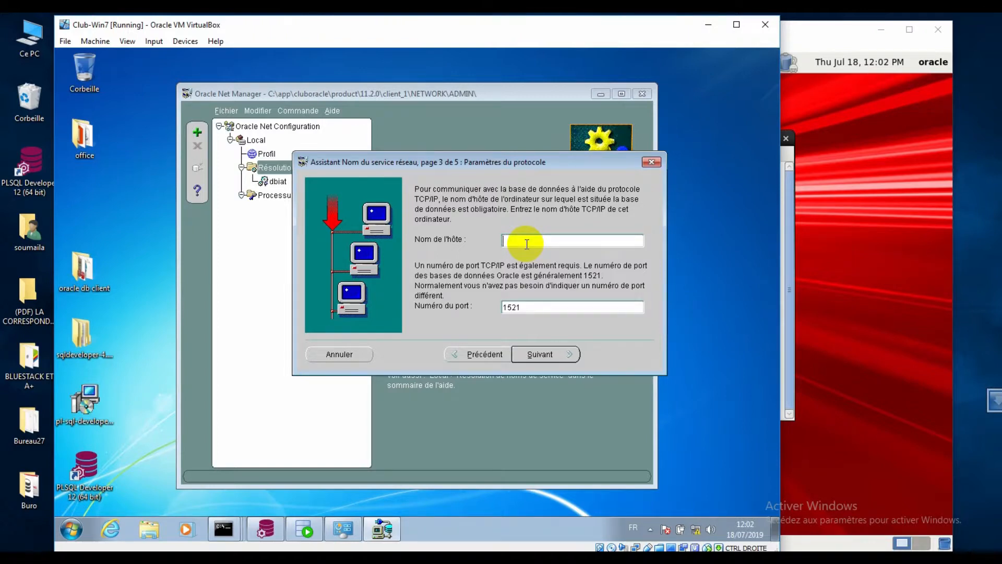
key(alt+Tab)
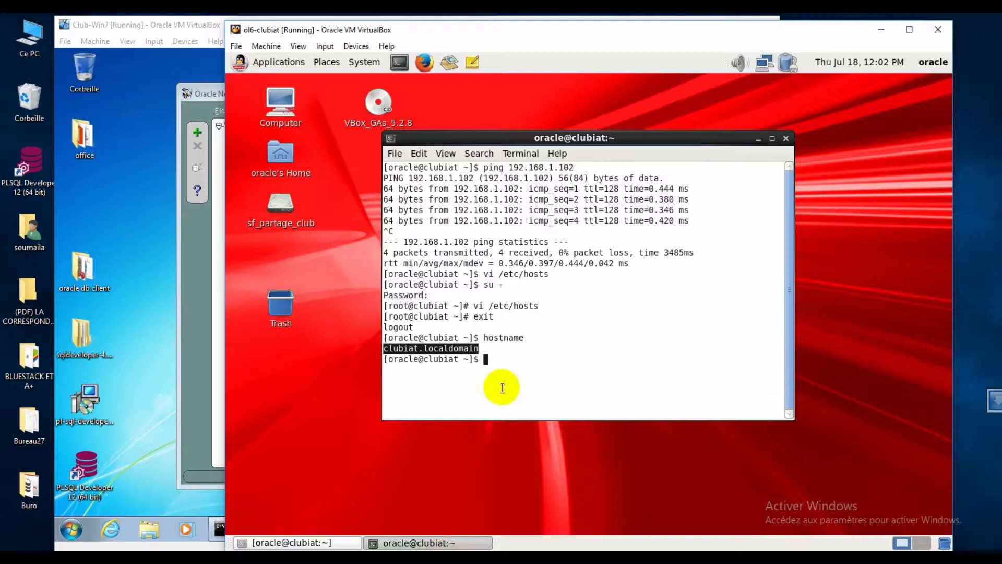
drag(553, 347, 292, 347)
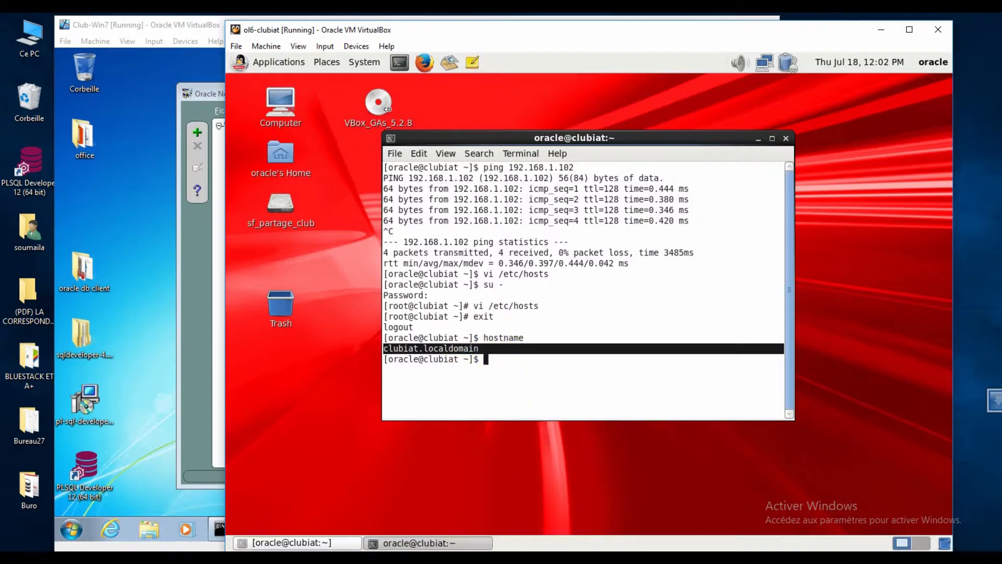
mouse_move(528, 499)
click(459, 513)
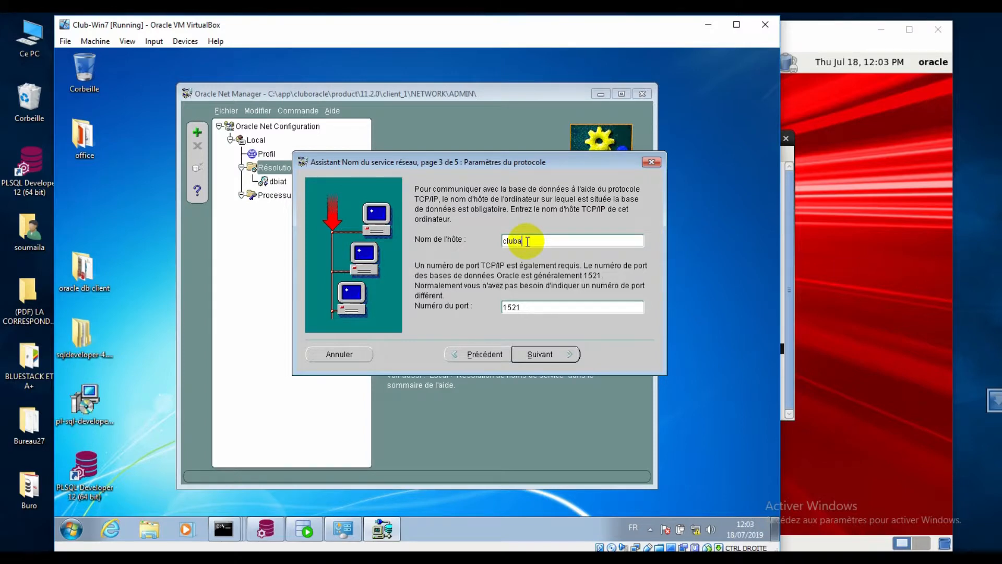
- Enter host clubiat.localdomain, keep port 1521, and continue to the service name page
text(iat)
text(oocaldomain)
drag(527, 241, 592, 240)
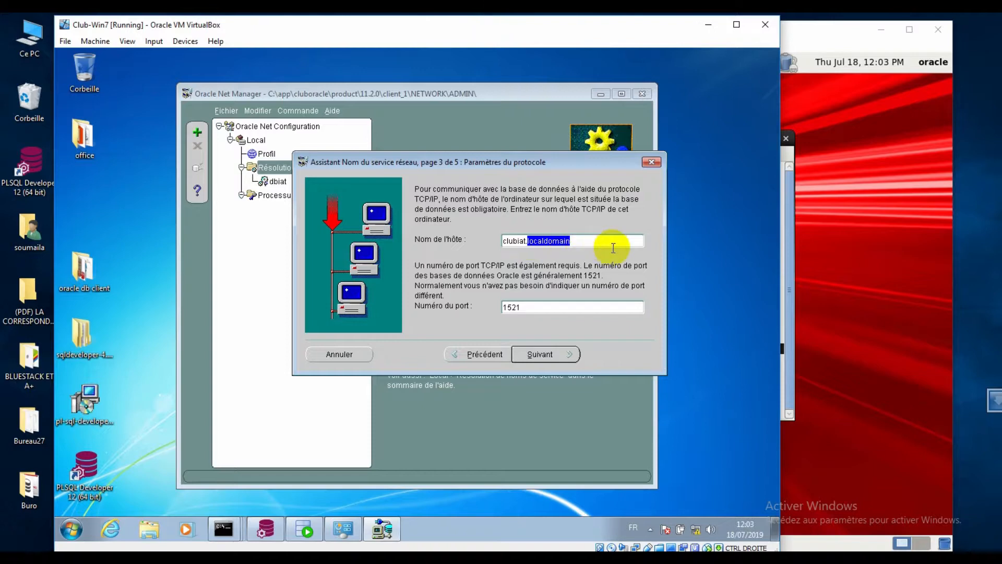
text(cluboracle.com)
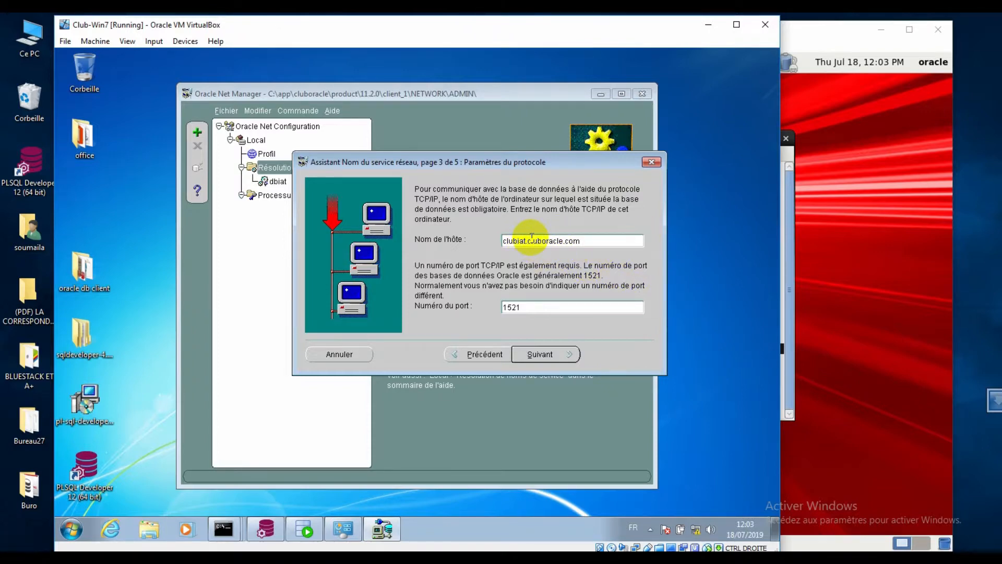
drag(528, 240, 611, 242)
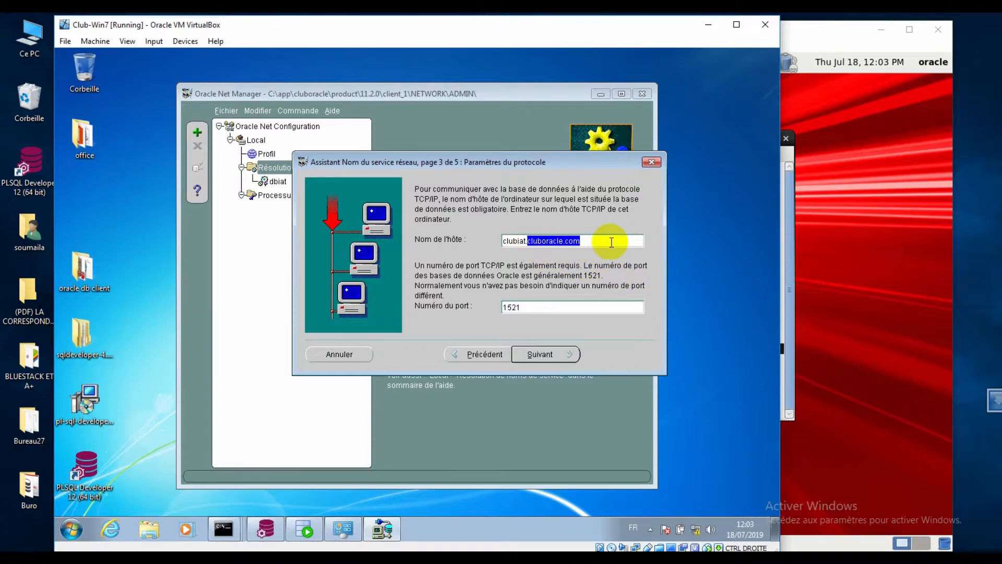
text(l)
text(ocaldomain)
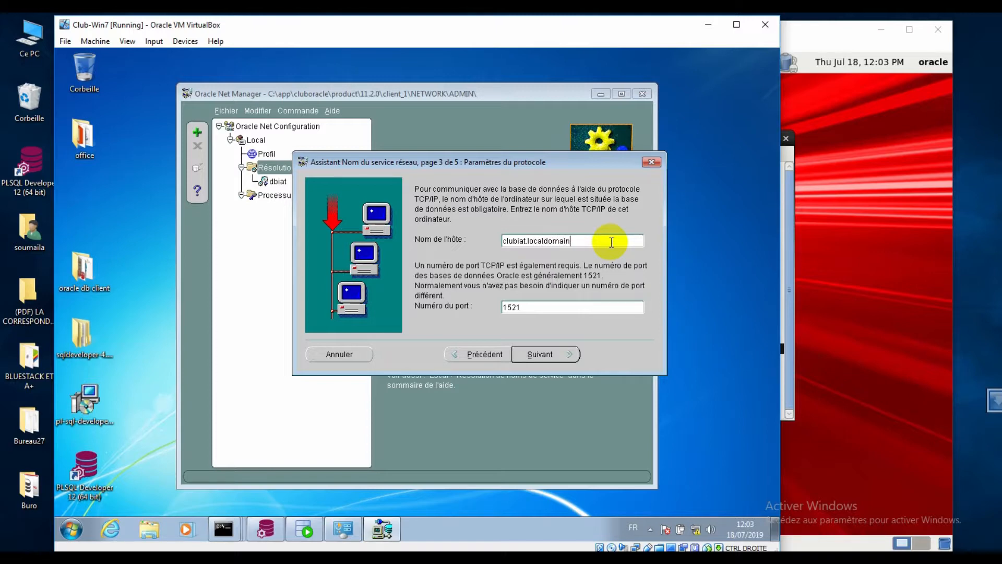
click(542, 355)
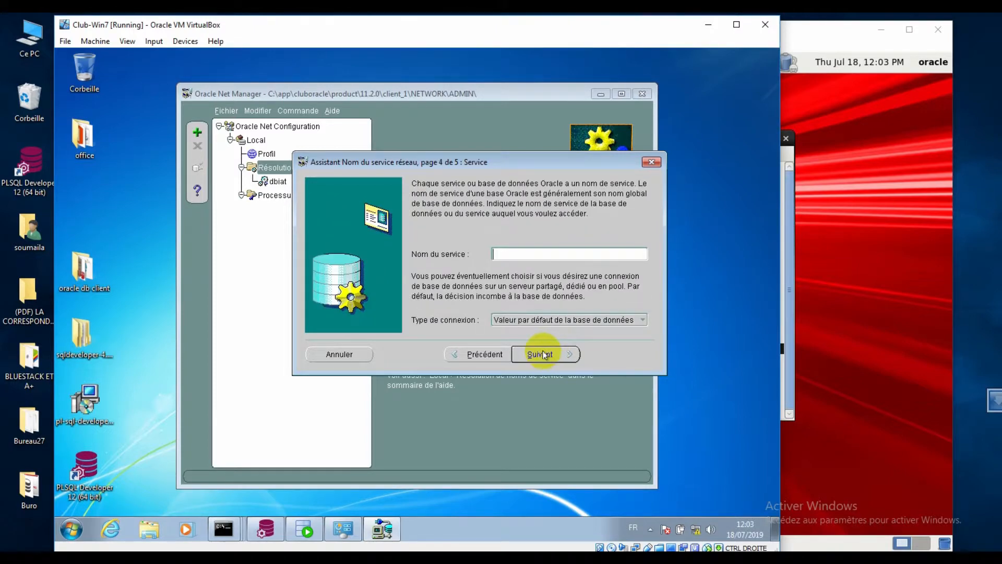
- Enter service name dbiat.localdomain with the default connection type and continue to the test page
click(519, 255)
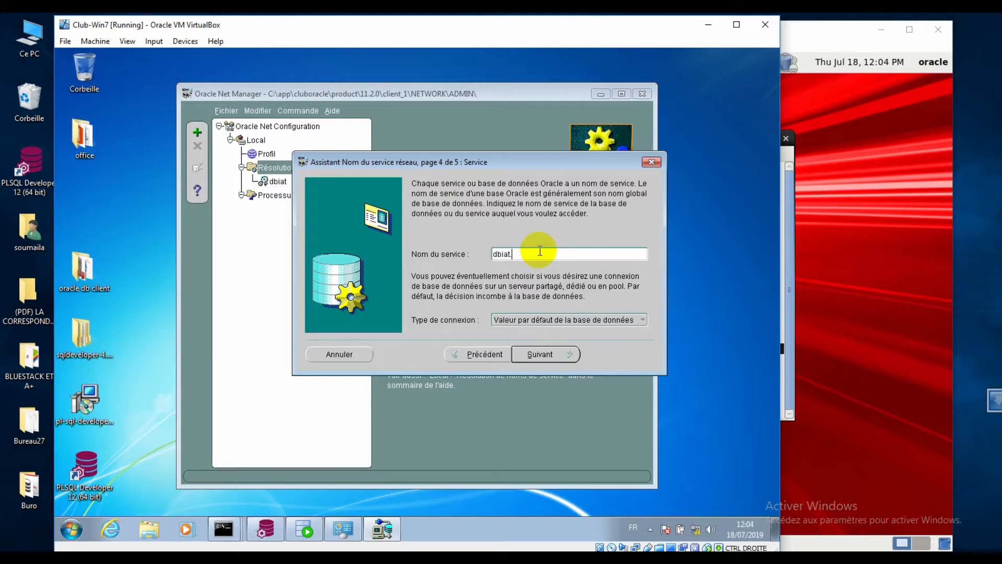
text(loc)
key(BackSpace)
text(lmd)
key(BackSpace)
text(aldomain)
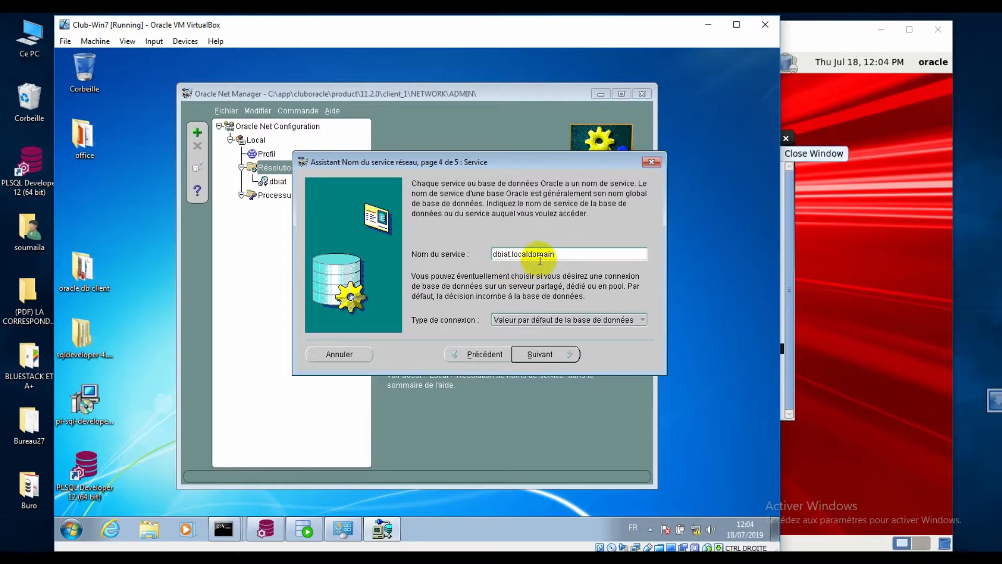
drag(506, 256, 459, 258)
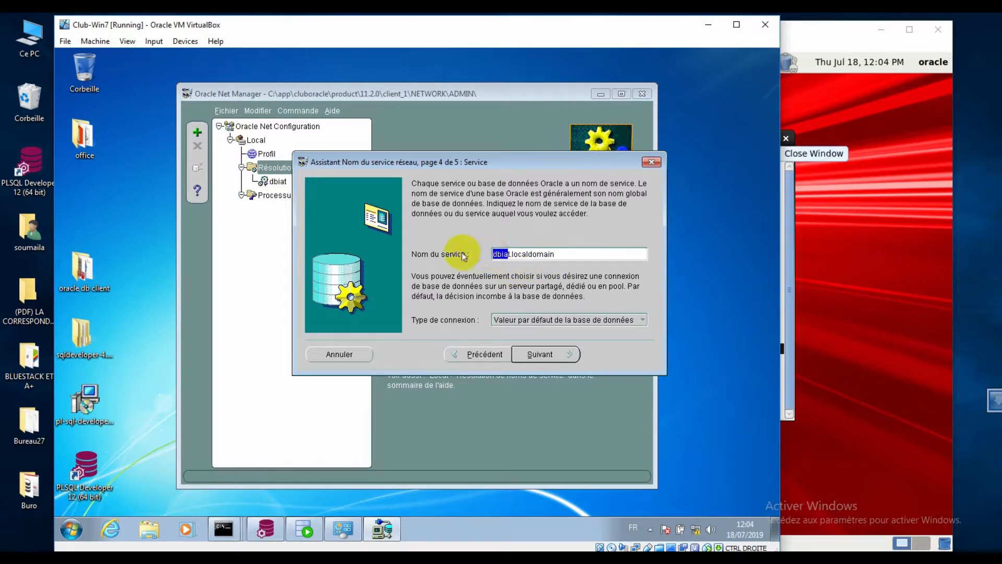
click(512, 255)
click(512, 255)
drag(512, 256, 603, 256)
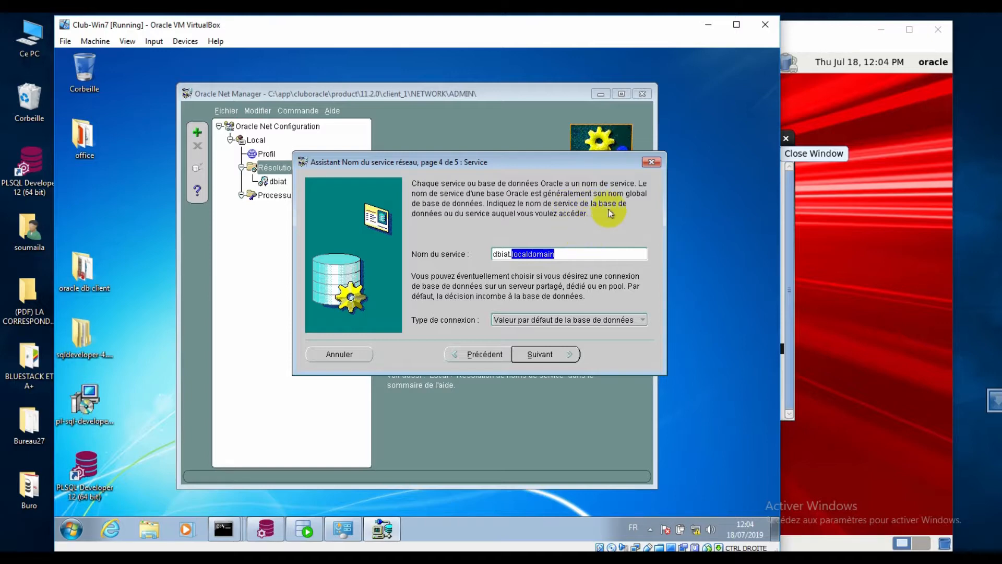
drag(555, 257, 418, 253)
click(538, 354)
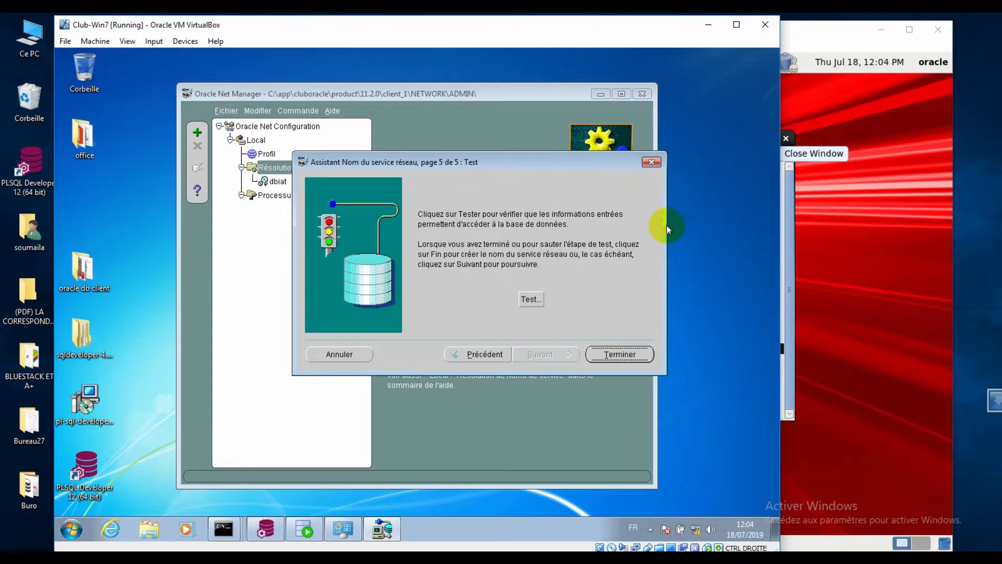
- Test the connection, read the ORA-28000 account-locked error, and switch to the ol6-clubiat Linux VM
click(530, 298)
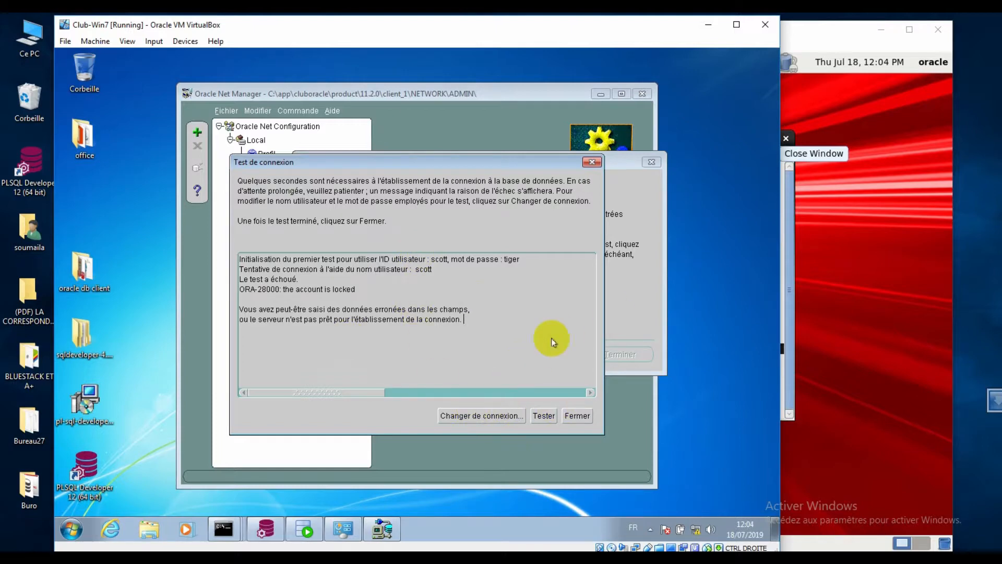
drag(246, 289, 348, 289)
click(425, 269)
drag(251, 289, 396, 288)
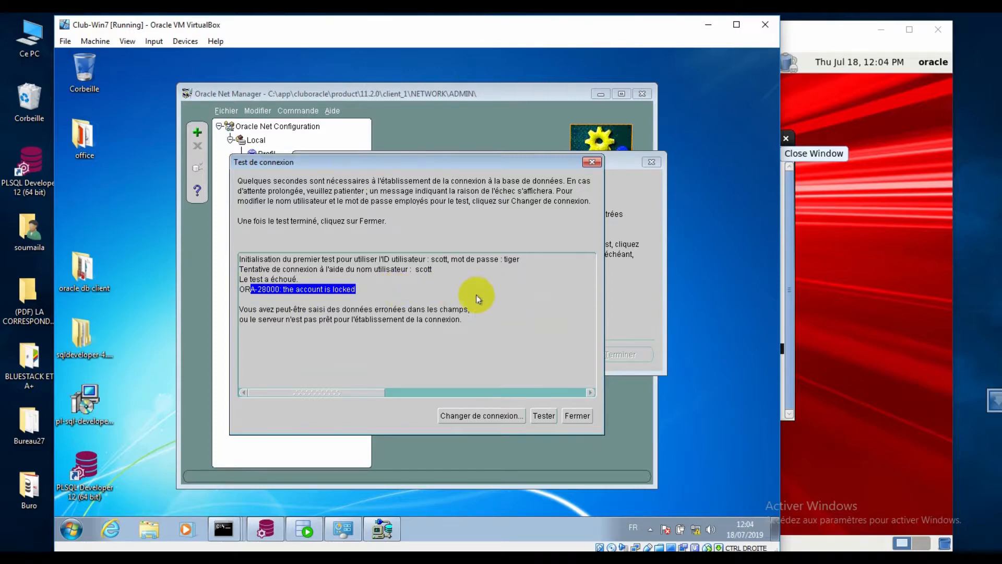
click(414, 275)
click(949, 462)
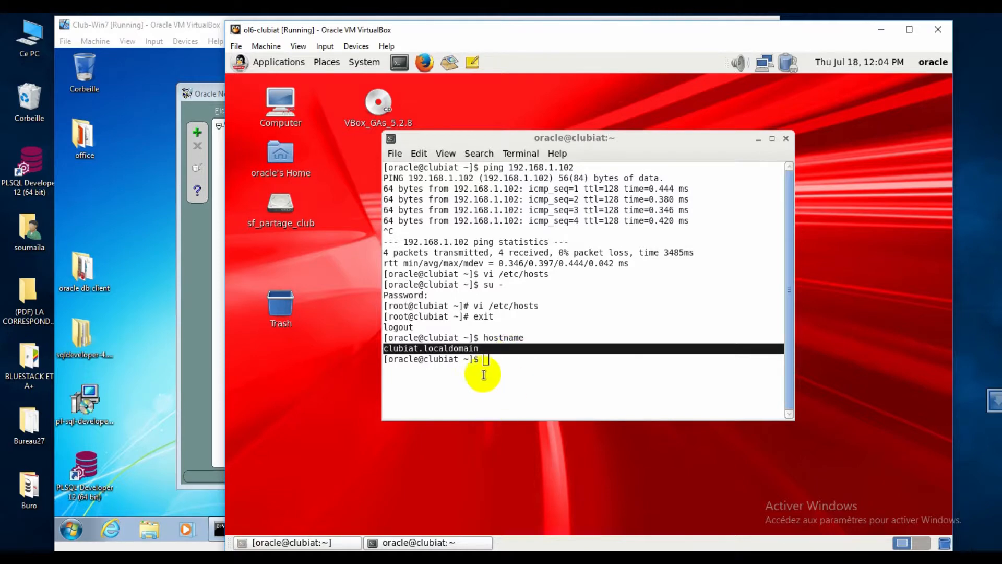
- Log in with sqlplus / as sysdba in the Linux terminal, then exit back to the shell
click(447, 541)
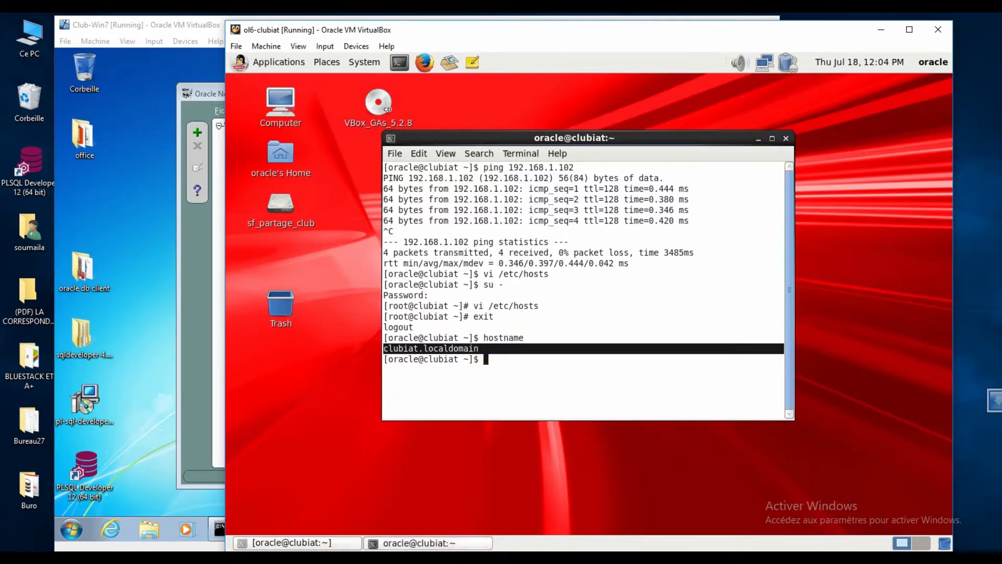
click(478, 522)
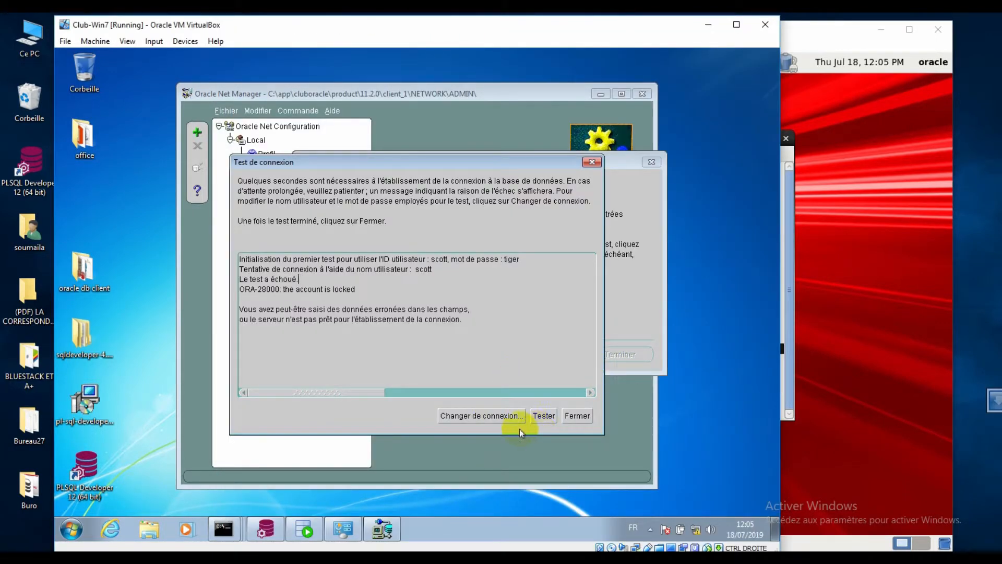
click(855, 363)
click(598, 376)
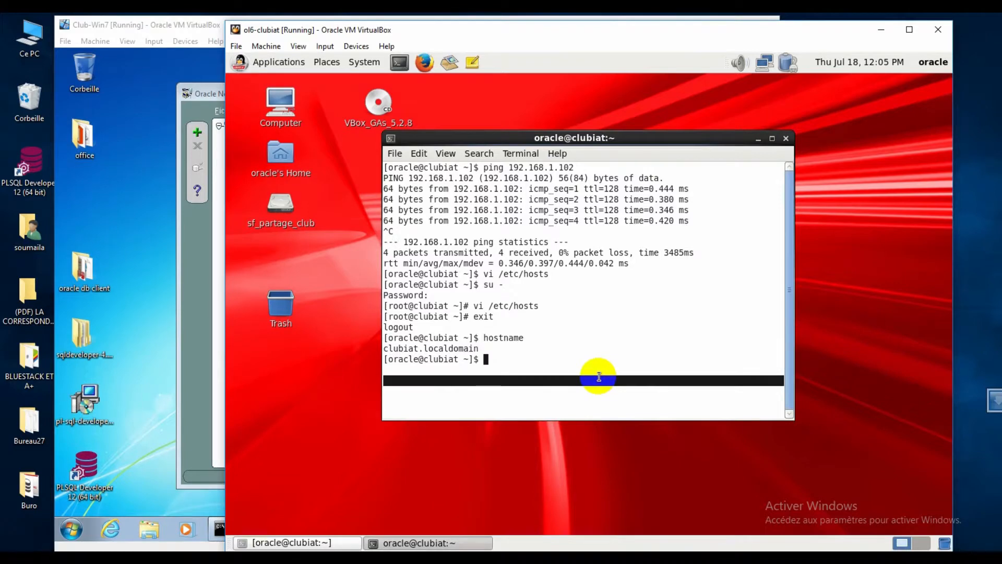
key(Up)
key(Up)
key(Up)
key(Up)
key(Up)
key(BackSpace)
key(BackSpace)
key(BackSpace)
key(BackSpace)
key(BackSpace)
text(sqplu)
key(BackSpace)
key(BackSpace)
key(BackSpace)
key(BackSpace)
text(q)
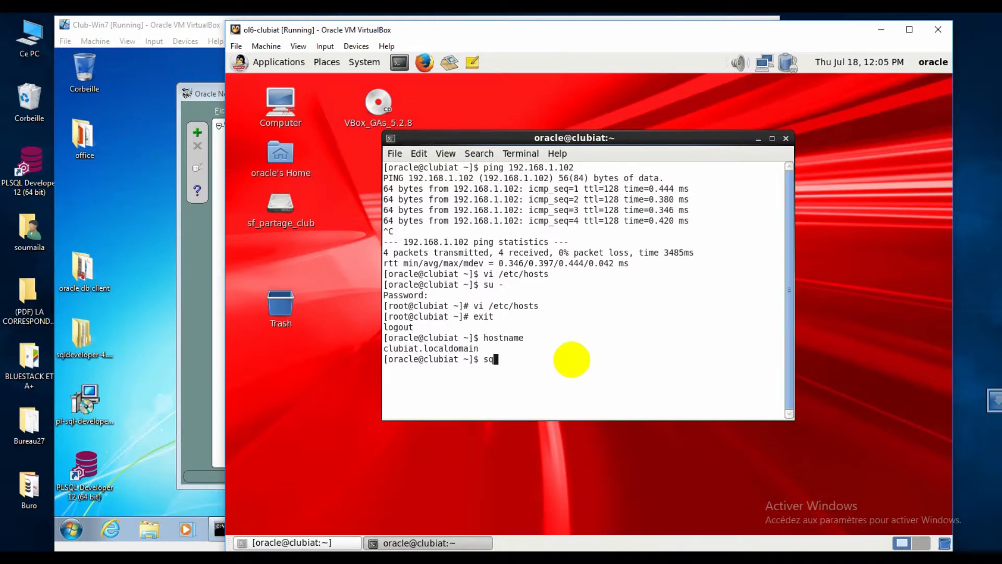
text(lplus /a)
key(BackSpace)
text(as sysdba)
key(Return)
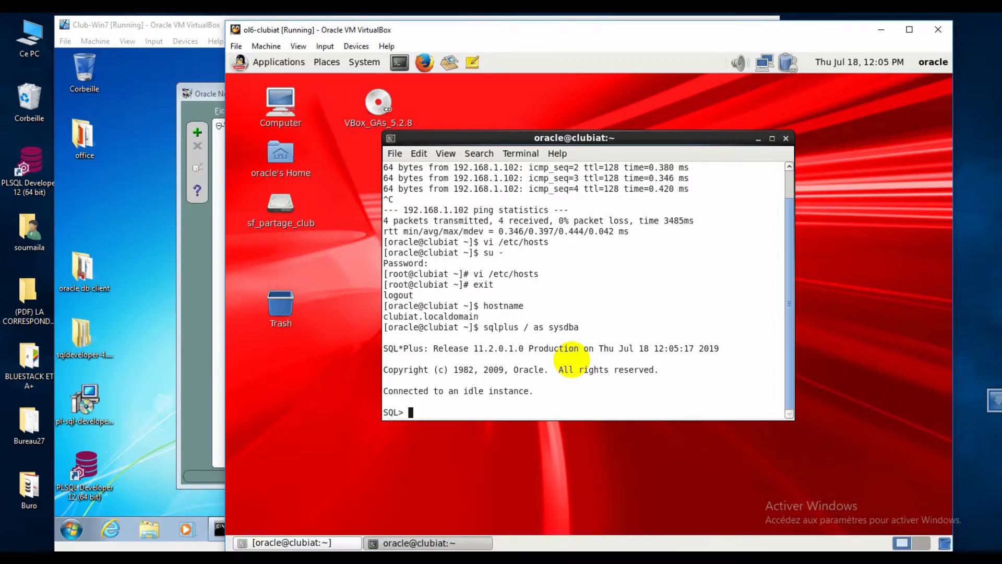
text(startup)
key(BackSpace)
key(BackSpace)
key(BackSpace)
key(BackSpace)
key(BackSpace)
key(BackSpace)
key(BackSpace)
text(exit)
key(Return)
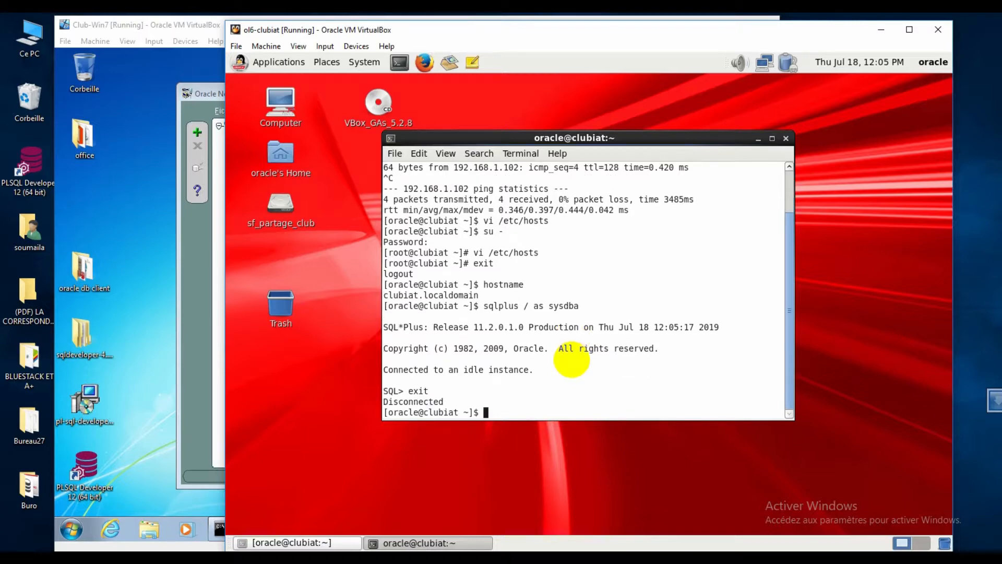
- Set ORACLE_SID to dbiat with . oraenv and rerun sqlplus / as sysdba
text(. orac)
key(BackSpace)
text(env)
key(Return)
text(dbiat)
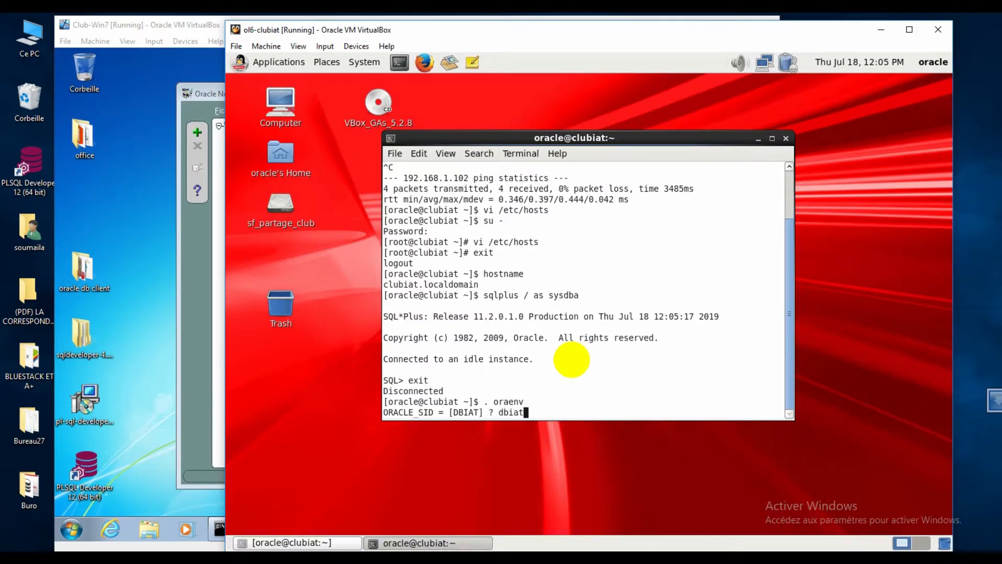
key(Return)
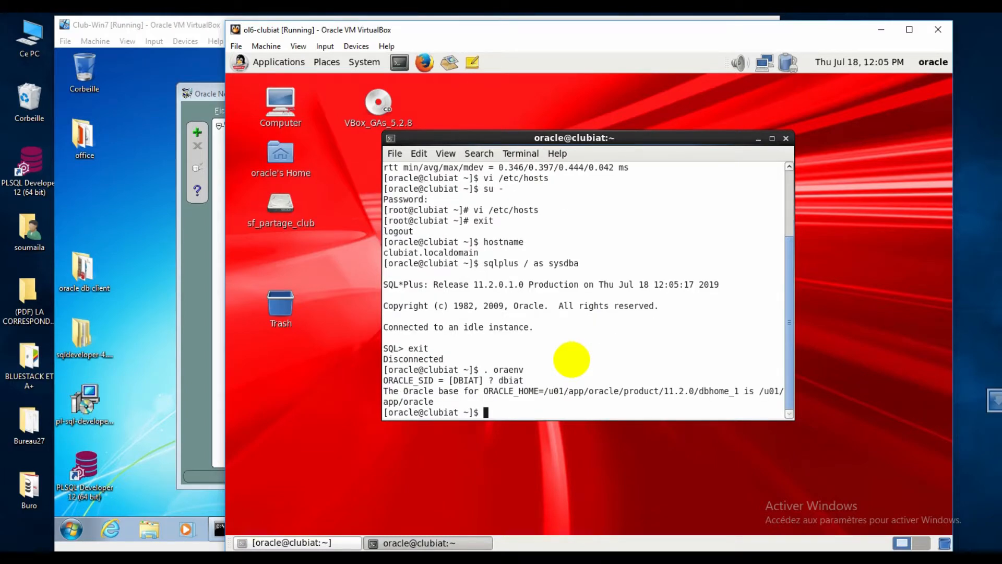
key(Up)
key(Up)
key(Return)
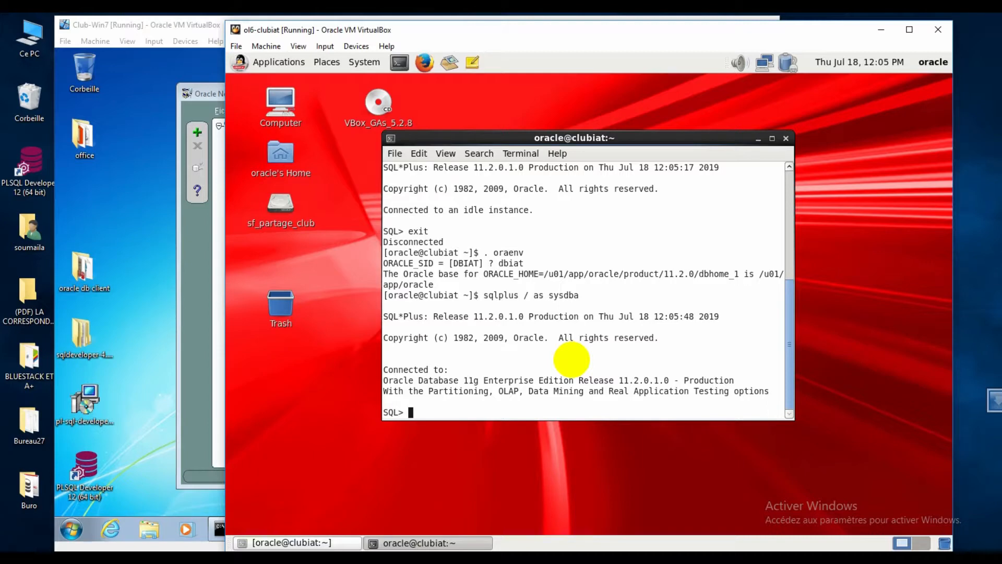
- Run ALTER USER scott IDENTIFIED BY a new password ACCOUNT UNLOCK, then return to Club-Win7
text(alt)
text(ee)
text(r )
text(user scott )
text(identifie)
text(d by )
text(oracle)
text( a)
text(ccoun)
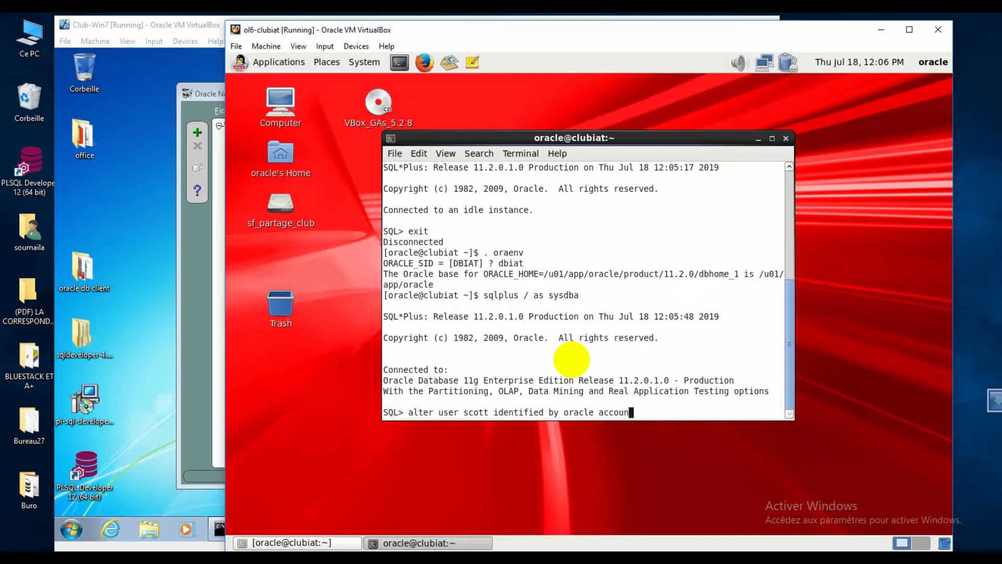
text(t a)
key(BackSpace)
text(unlock)
text(;)
key(Return)
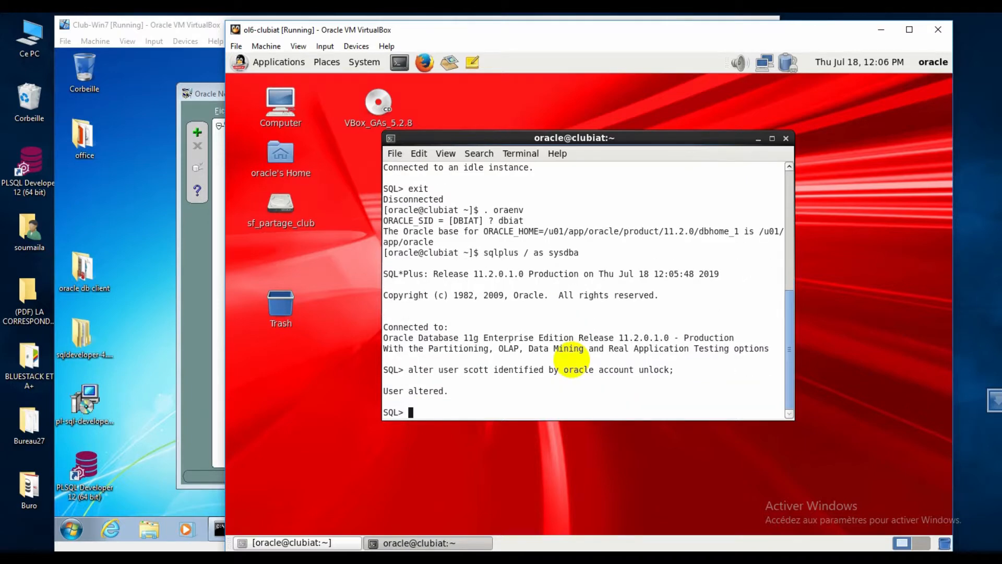
click(199, 390)
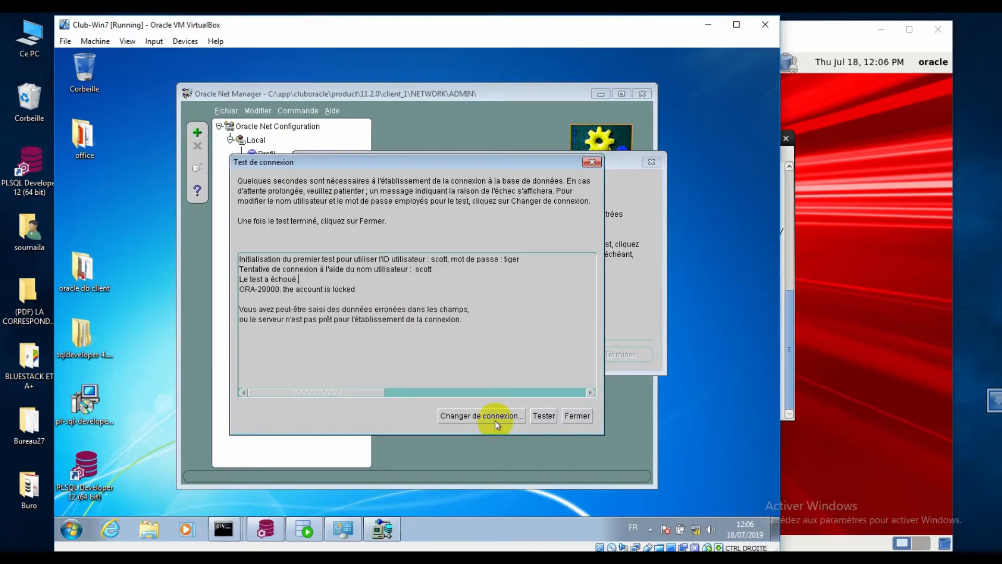
- Retest the connection as scott with the updated password, then finish creating dbiat1
click(480, 417)
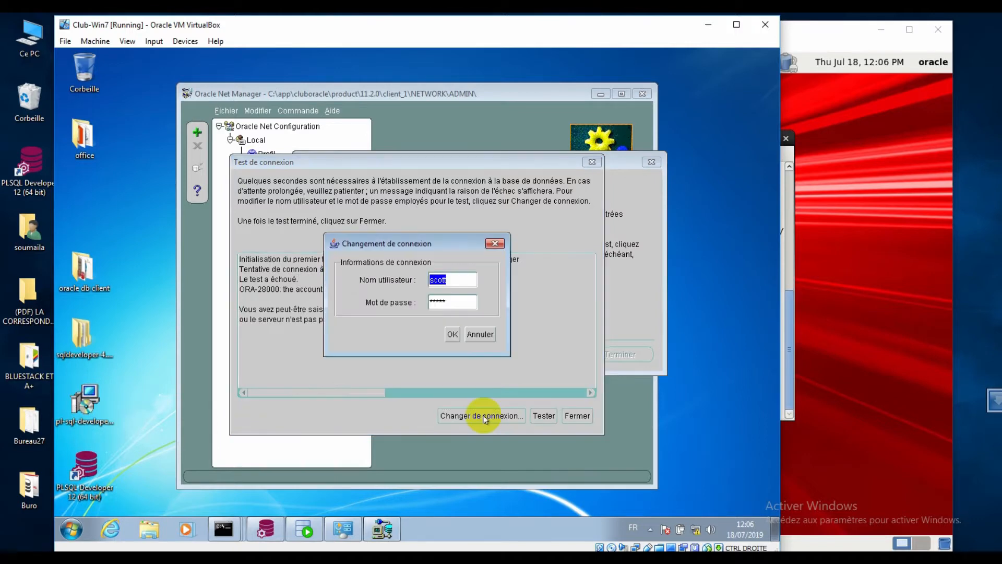
click(441, 302)
drag(444, 303, 404, 304)
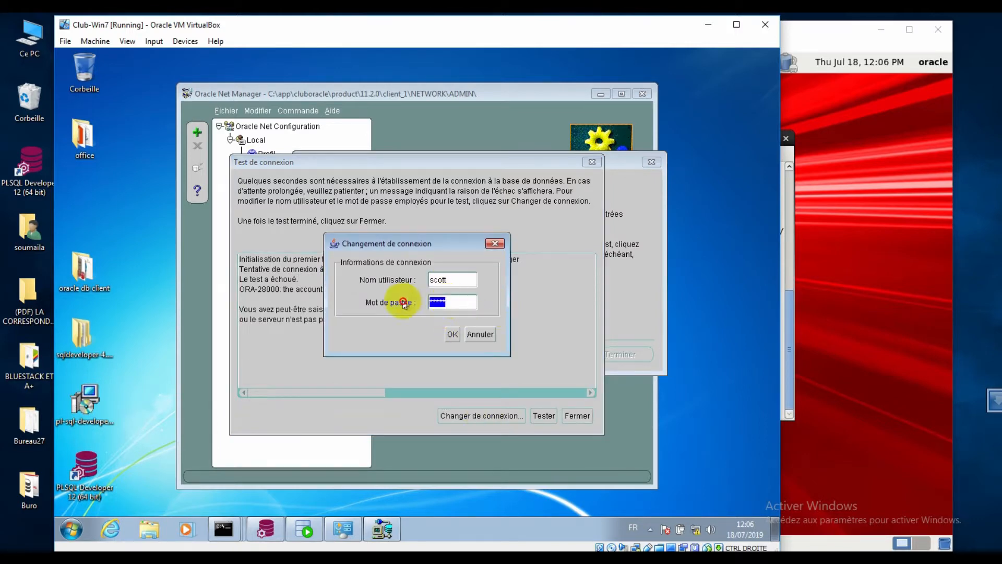
text(tiger)
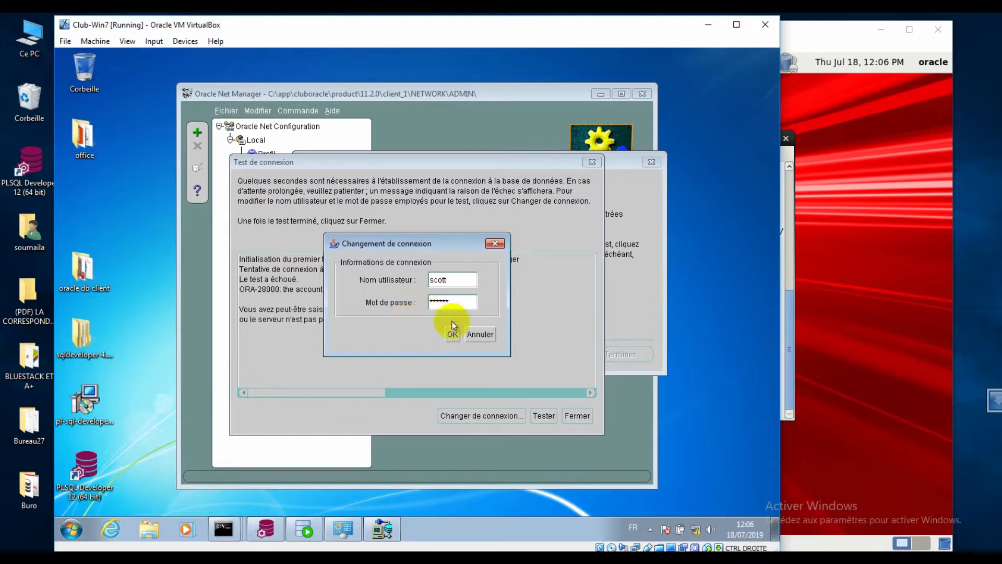
click(452, 333)
click(543, 416)
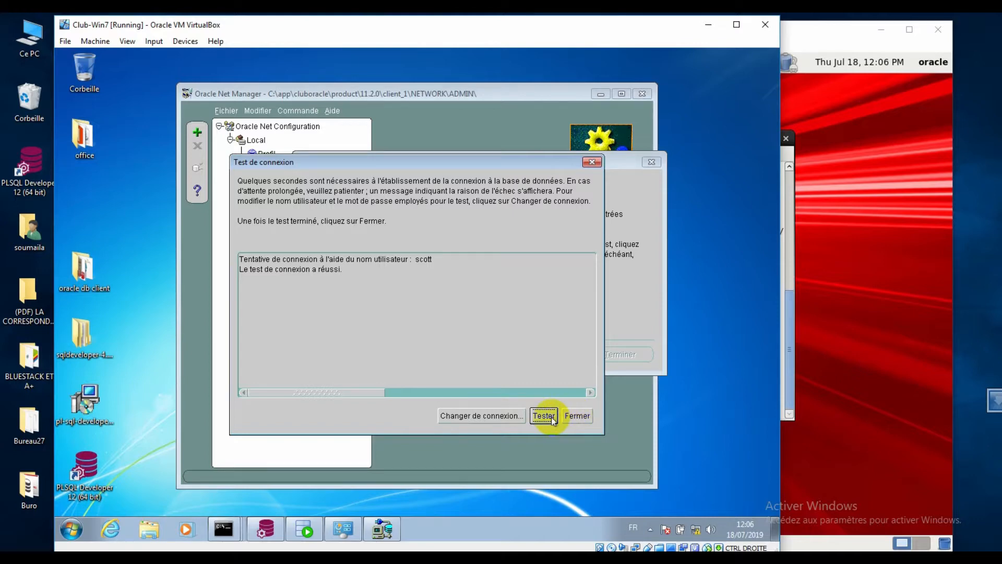
click(575, 418)
click(608, 356)
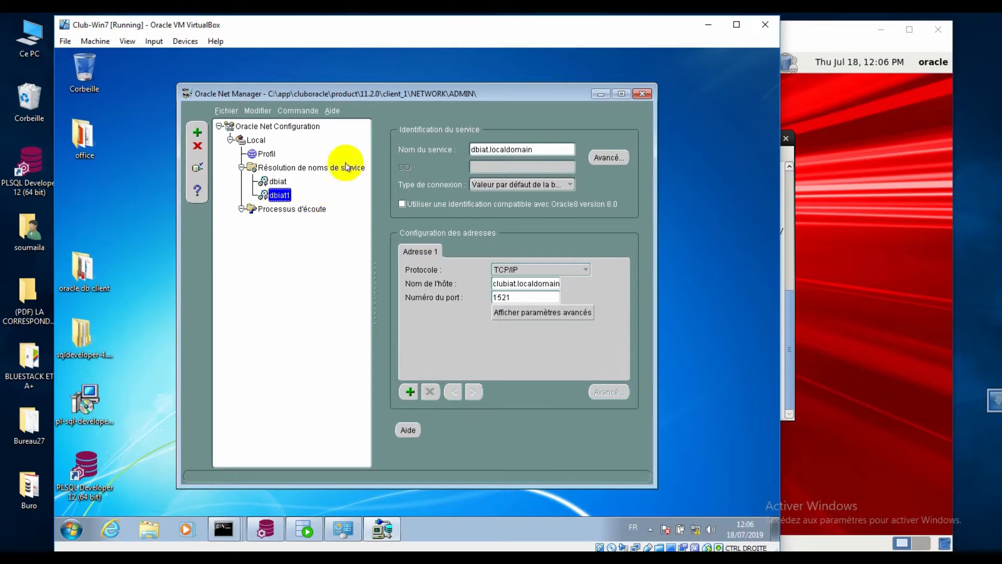
- Quit Net Manager via Fichier > Quitter, saving the changed network configuration
click(277, 182)
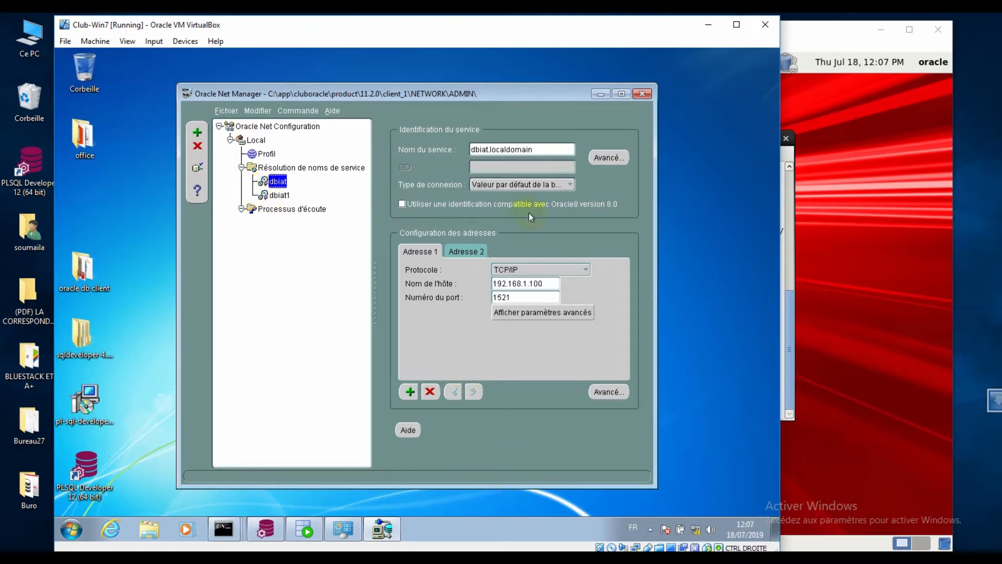
click(600, 94)
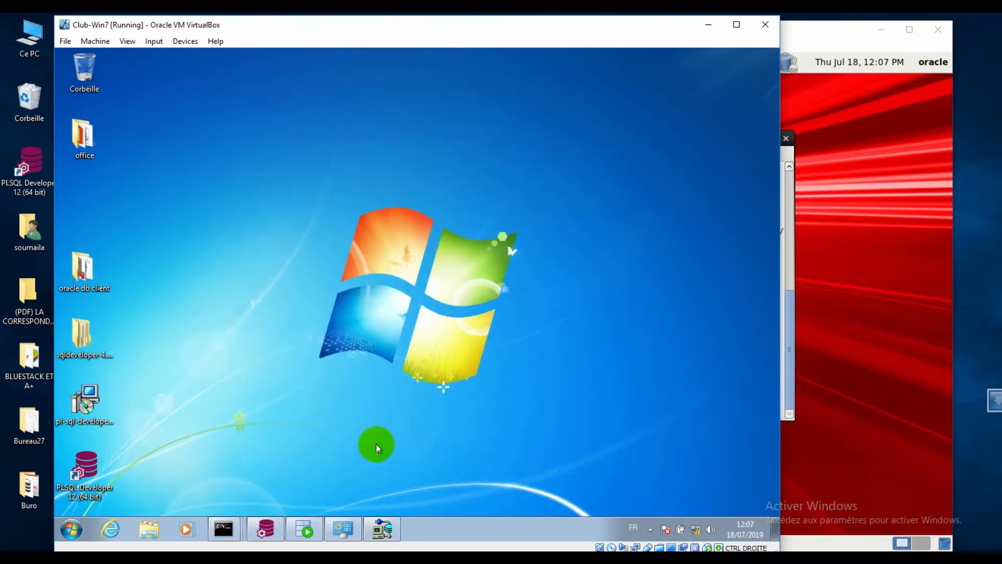
click(382, 529)
click(203, 148)
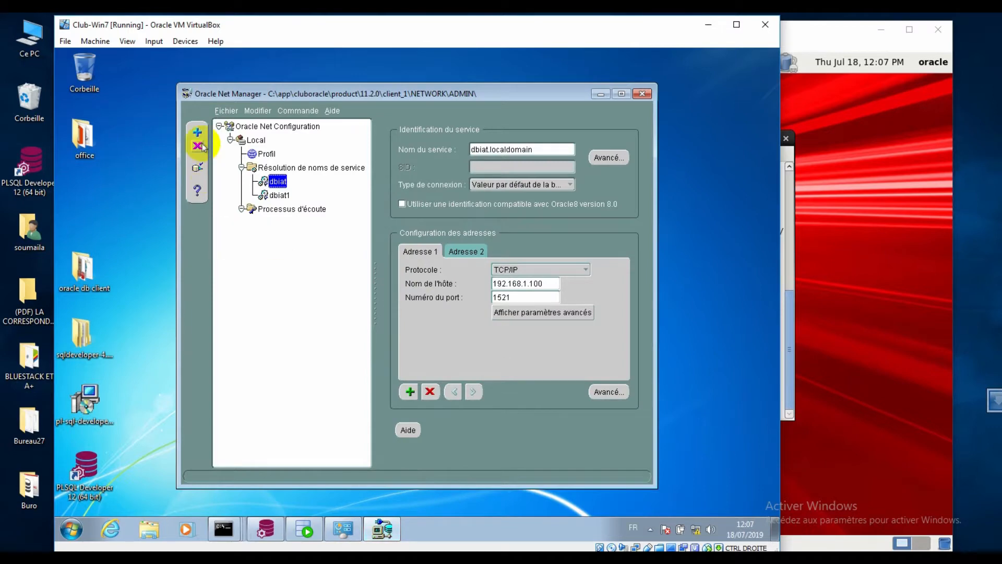
click(226, 111)
click(228, 191)
click(361, 304)
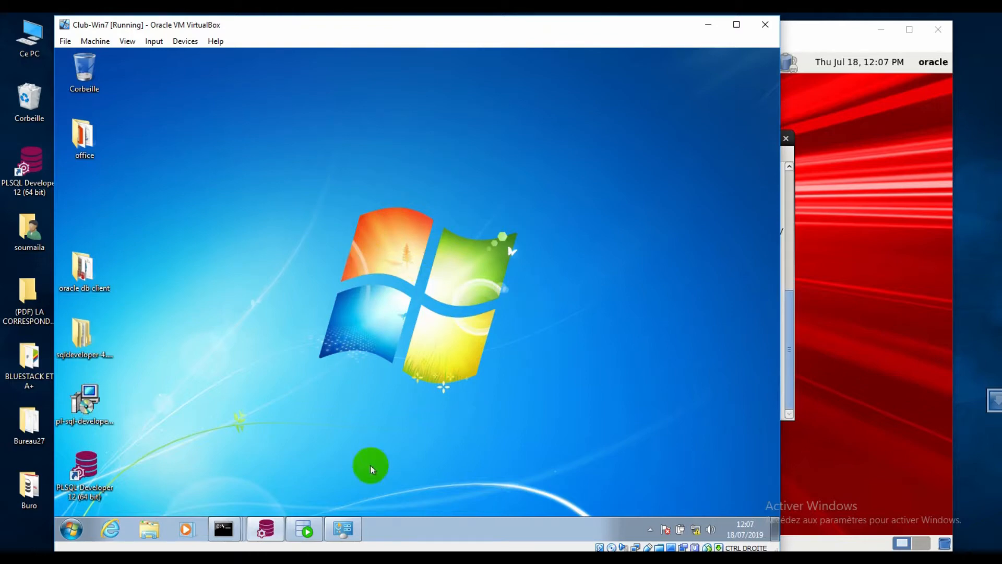
click(221, 530)
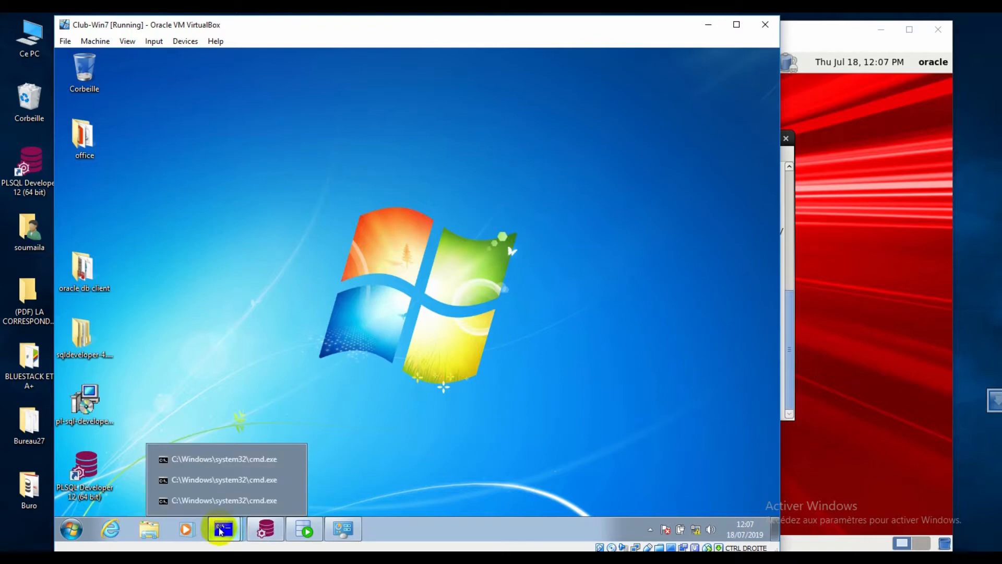
- Run tnsping dbiat in the Command Prompt, getting OK (30 msec) from 192.168.1.100 port 1521
click(234, 459)
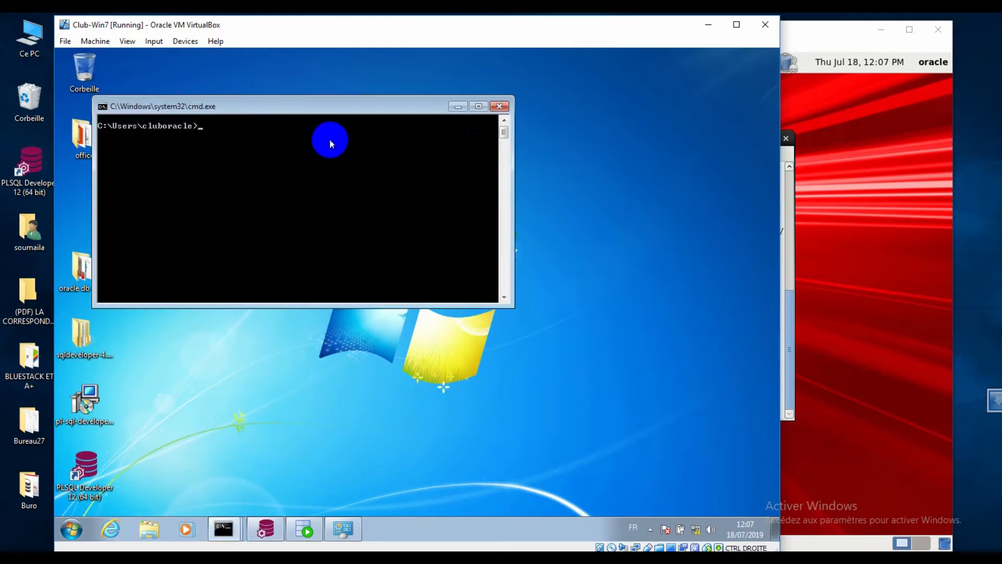
drag(365, 109, 457, 121)
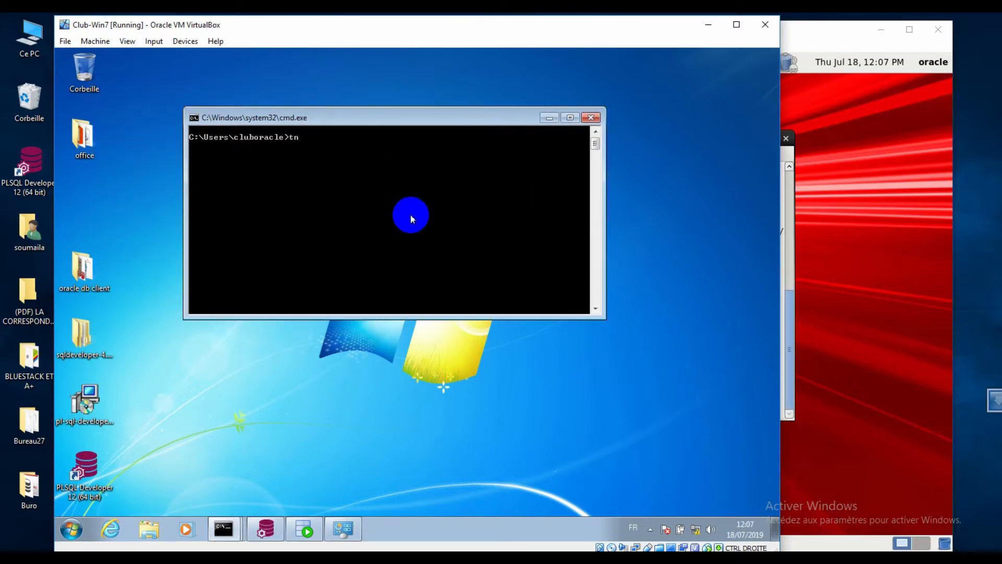
text(tnsping dbiat)
key(Return)
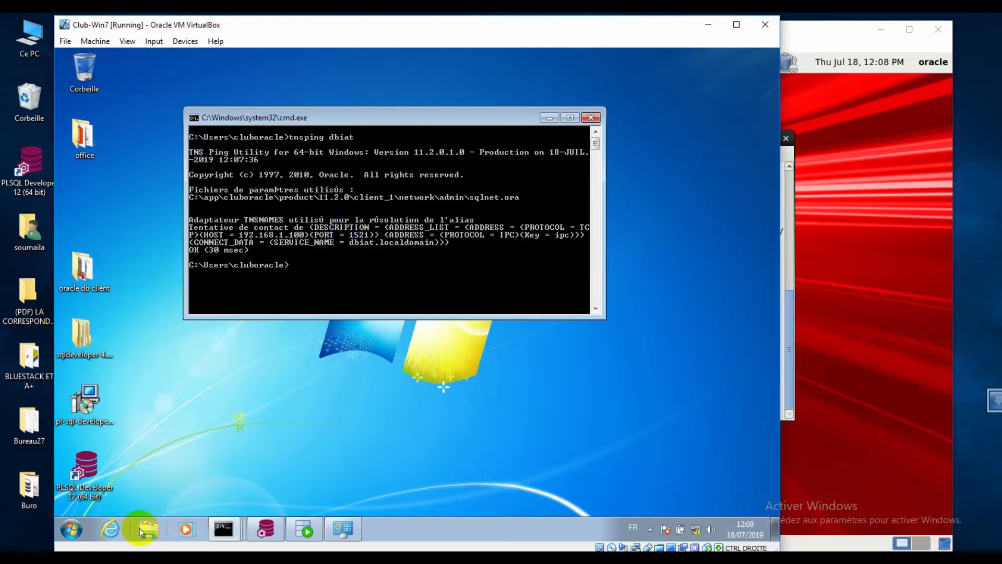
- Browse from Computer to C:\app\cluboracle\product\11.2.0\client_1
click(73, 531)
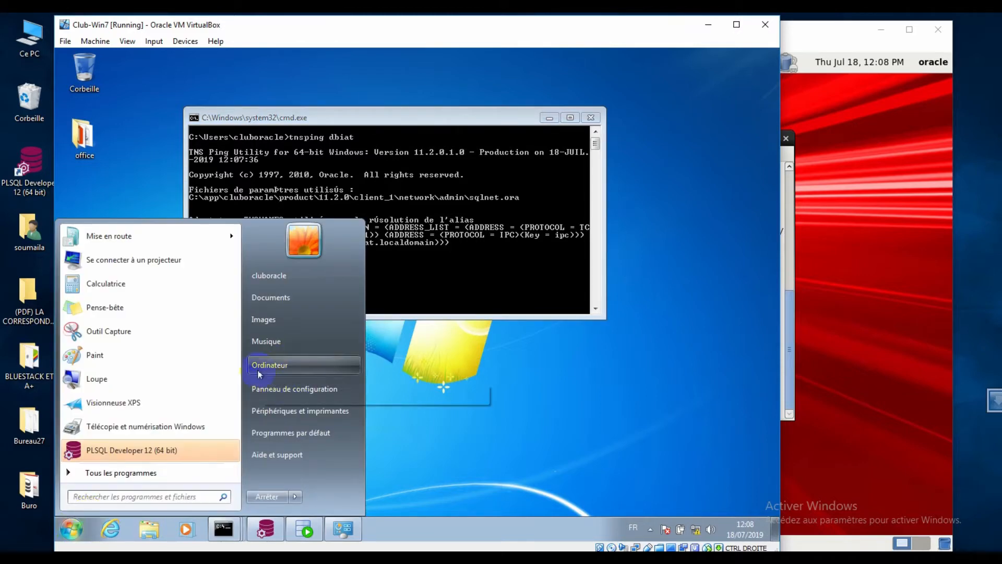
click(272, 362)
double_click(391, 225)
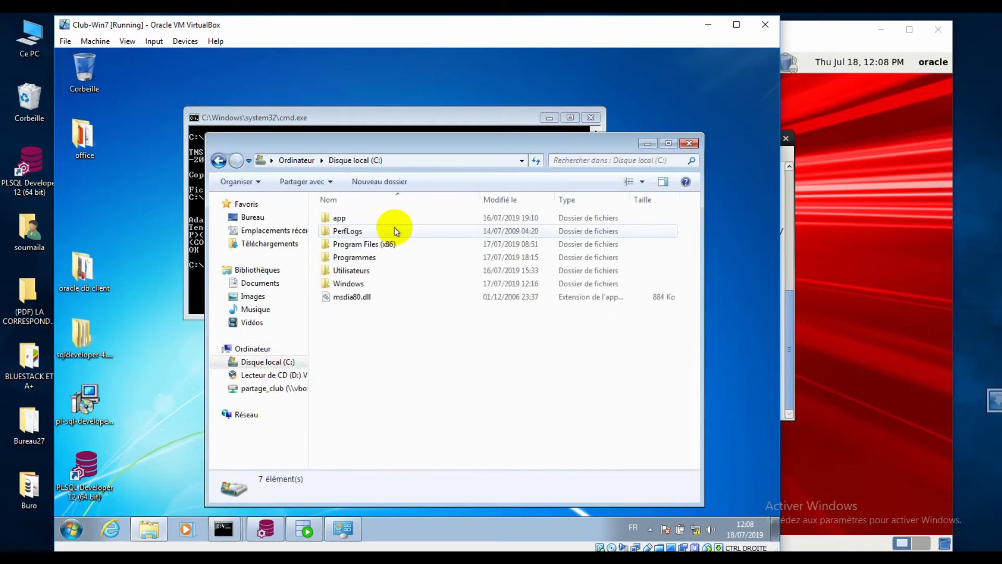
double_click(346, 219)
double_click(357, 218)
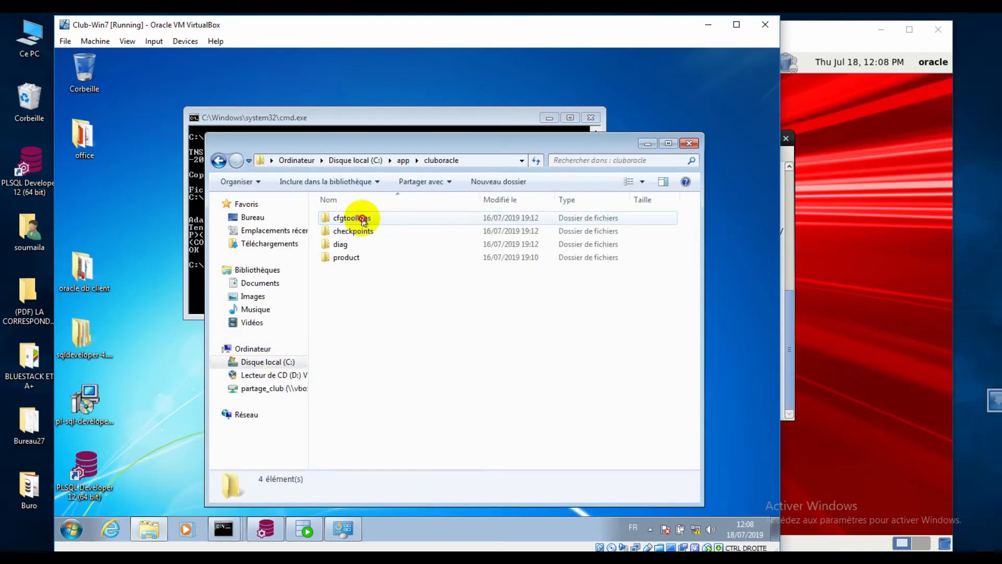
double_click(347, 261)
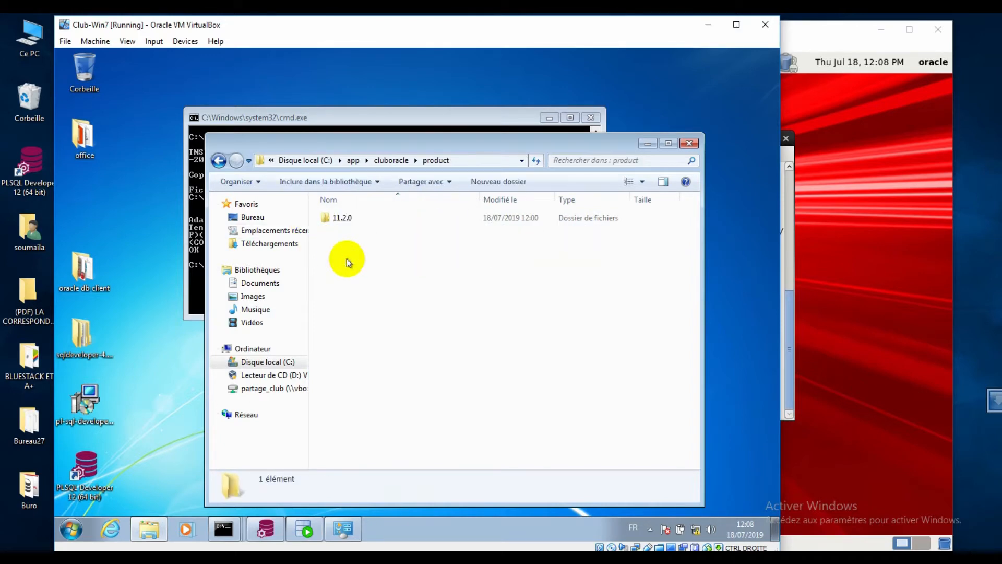
double_click(351, 220)
double_click(344, 218)
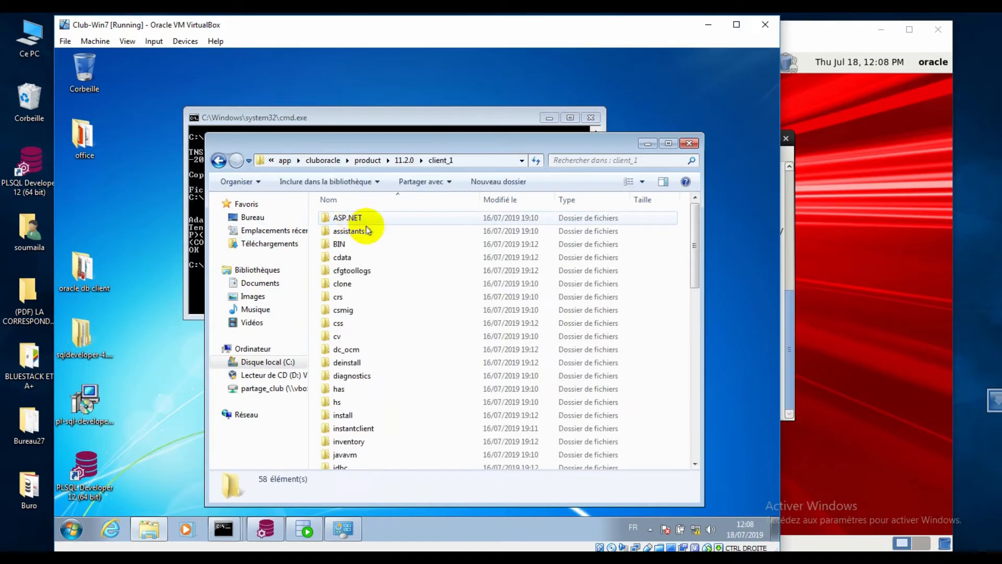
- Open the network\admin folder inside client_1 to show tnsnames.ora and sqlnet.ora
scroll(353, 446, down, 3)
scroll(366, 395, up, 3)
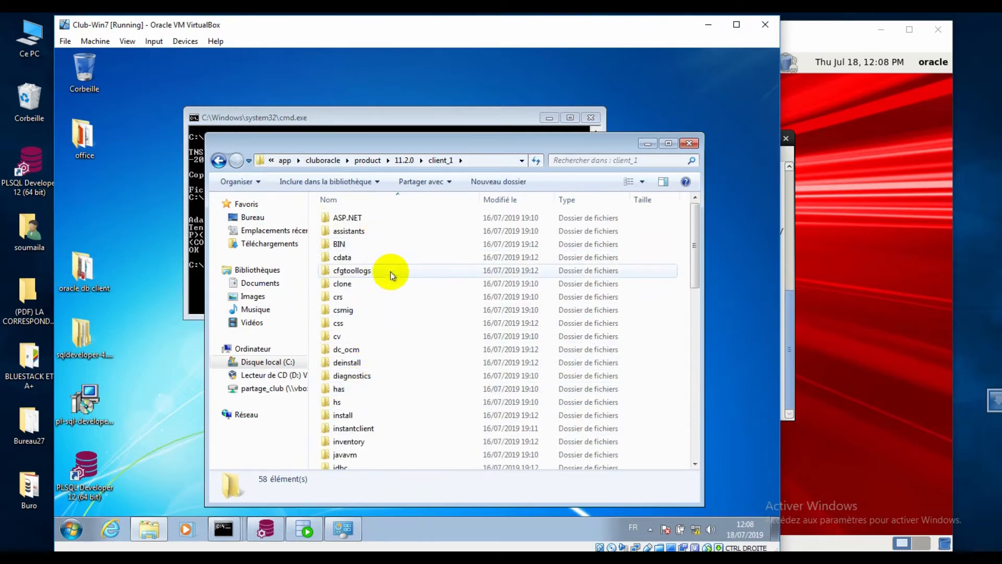
scroll(381, 333, down, 6)
scroll(397, 376, down, 3)
scroll(371, 303, down, 4)
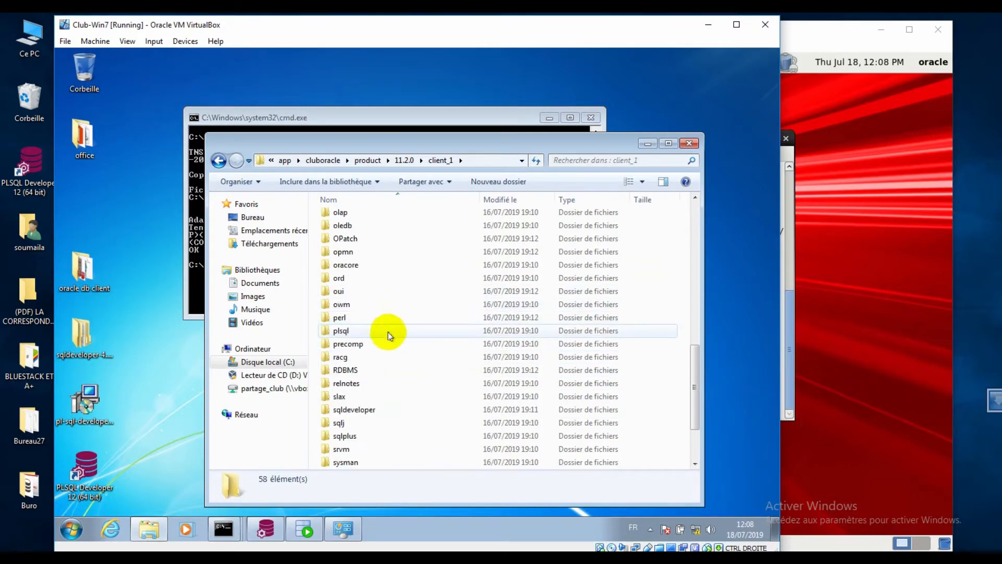
scroll(375, 308, up, 7)
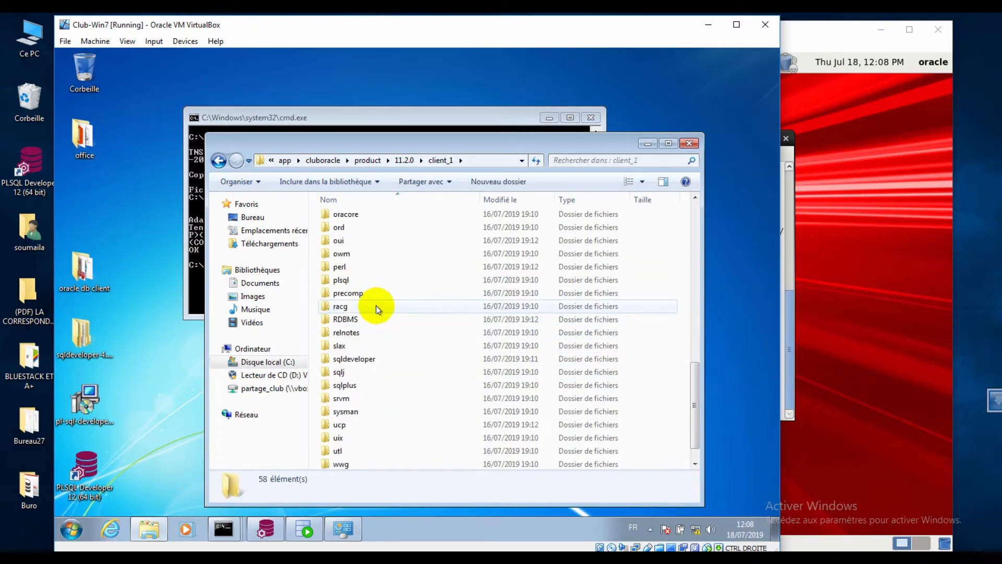
scroll(392, 313, up, 2)
click(976, 263)
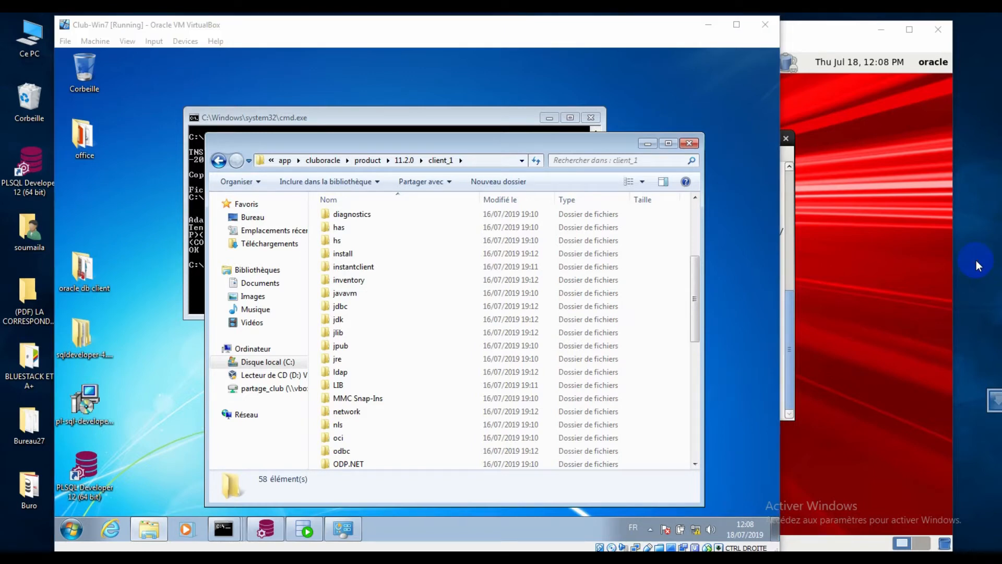
scroll(376, 302, down, 4)
click(353, 254)
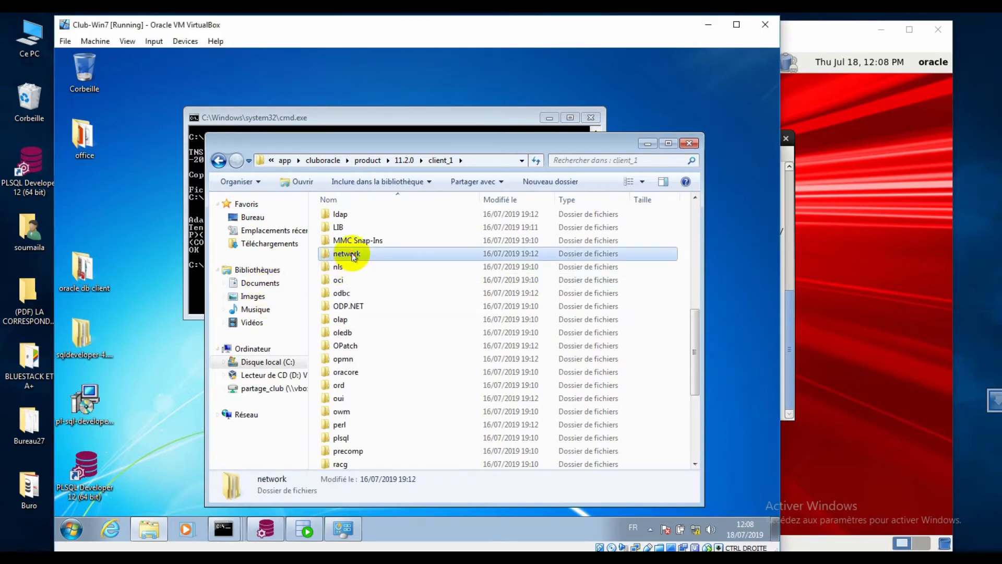
double_click(353, 256)
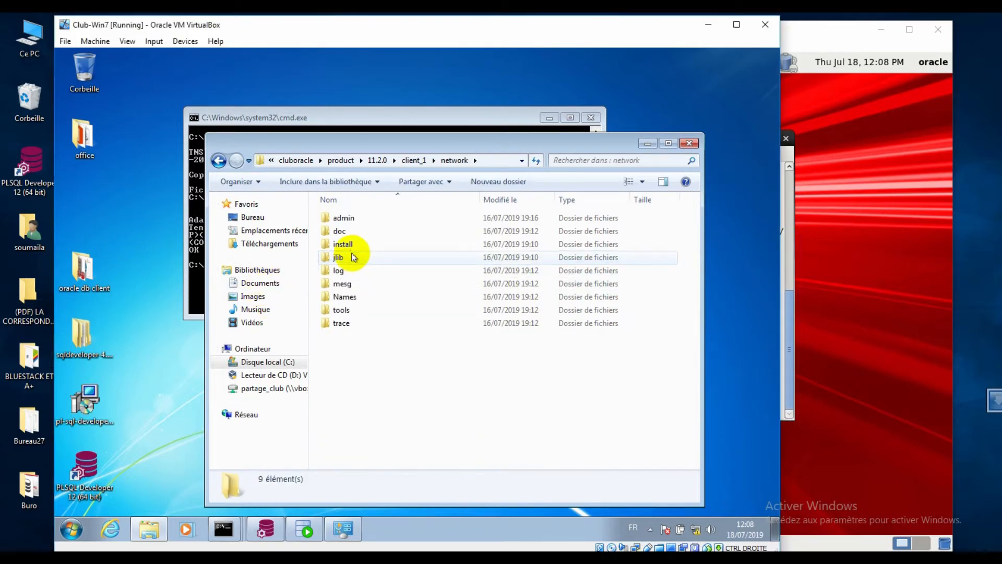
double_click(351, 221)
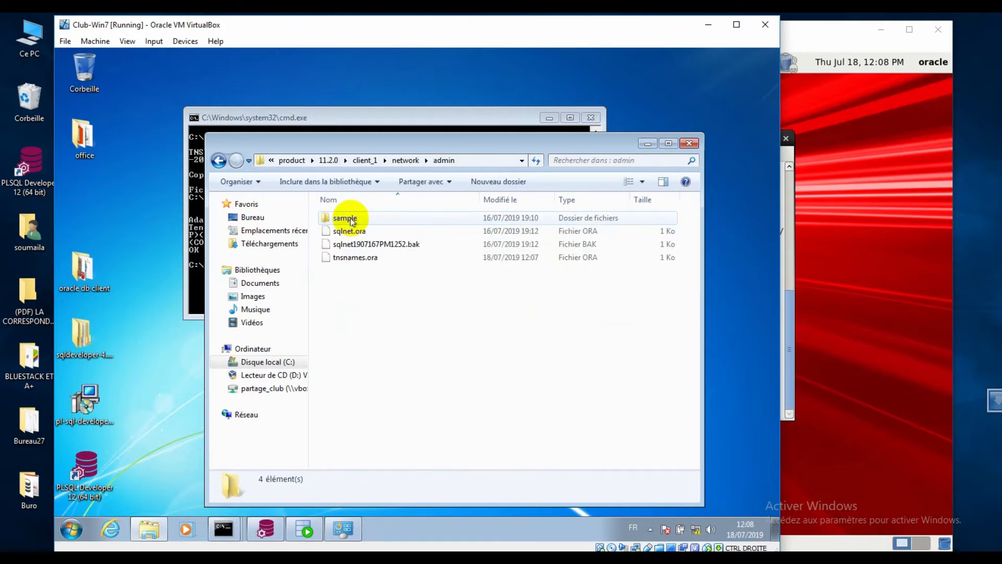
- Open tnsnames.ora in Bloc-notes (Notepad), chosen from the program list
right_click(348, 259)
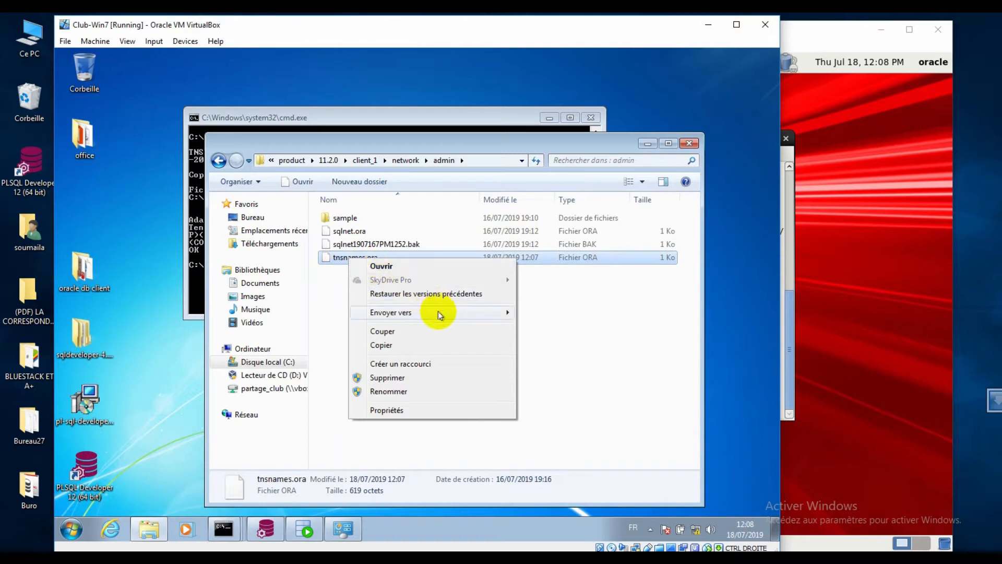
mouse_move(438, 312)
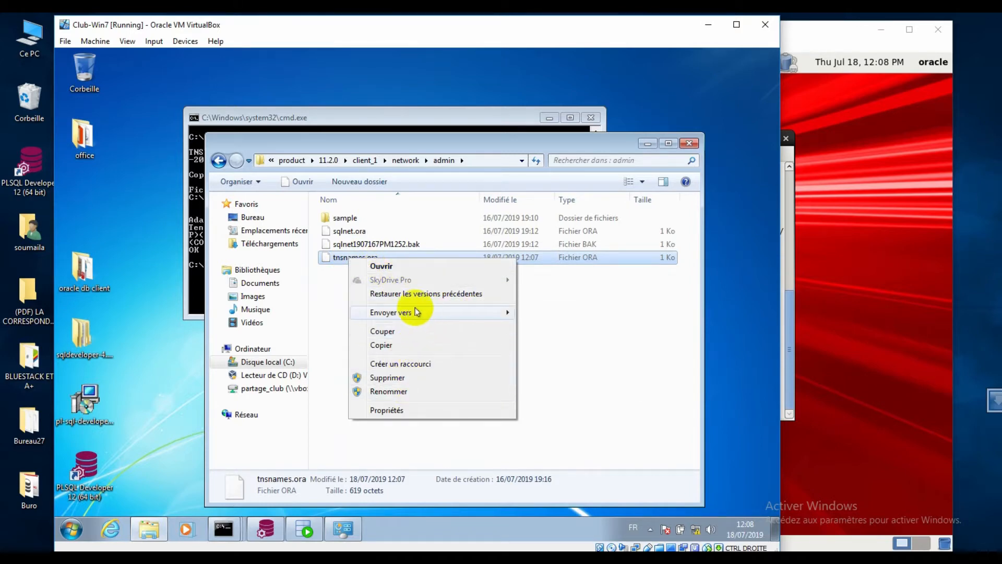
click(376, 265)
click(363, 327)
click(455, 348)
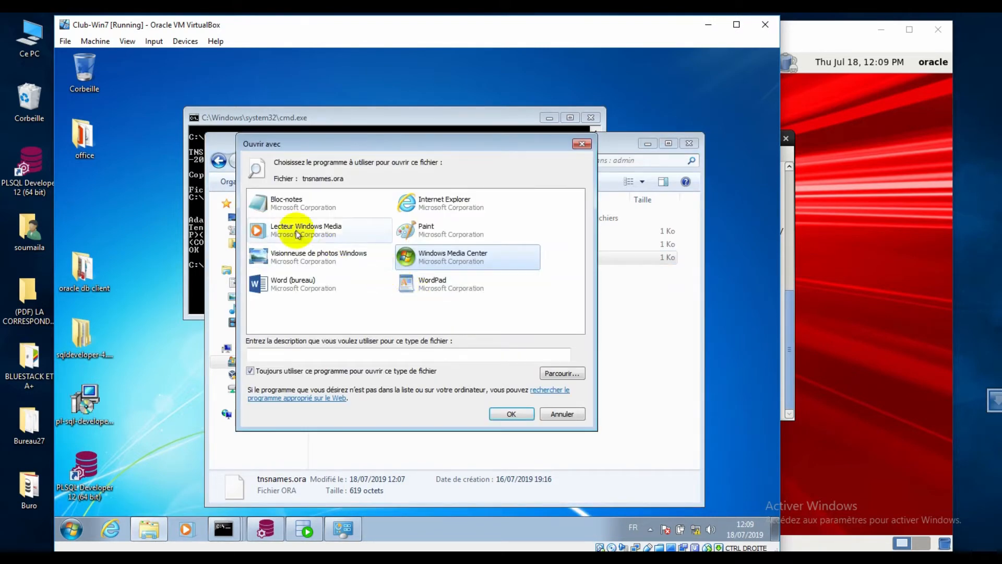
click(300, 203)
click(512, 413)
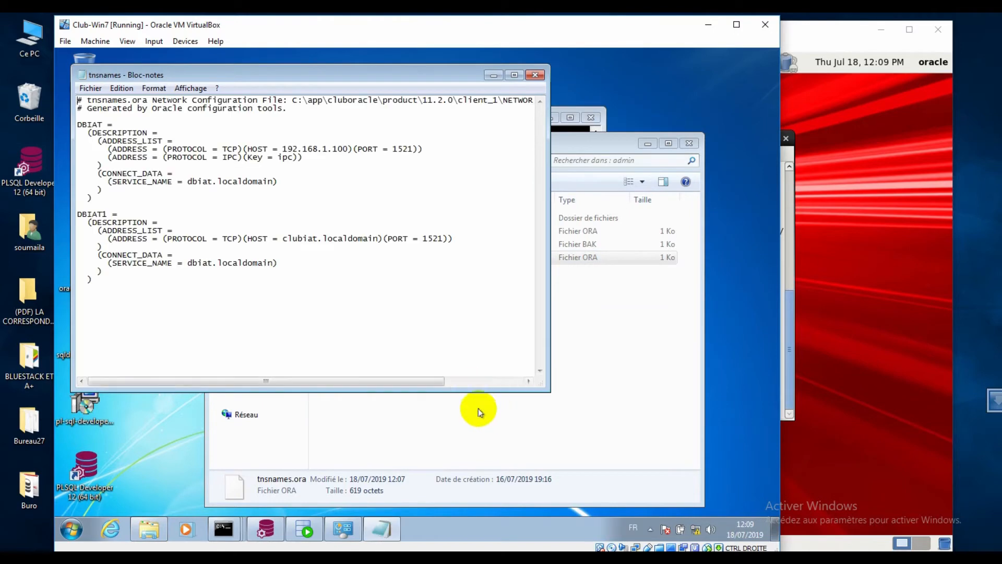
- Highlight the DBIAT and DBIAT1 entries, their clubiat.localdomain host and service name, then quit Notepad
click(83, 124)
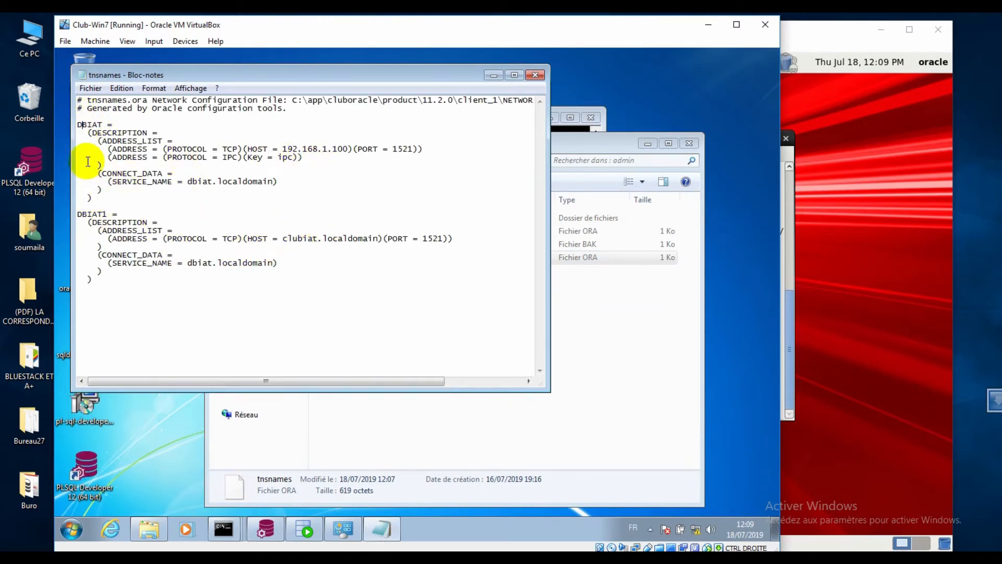
drag(77, 124, 409, 175)
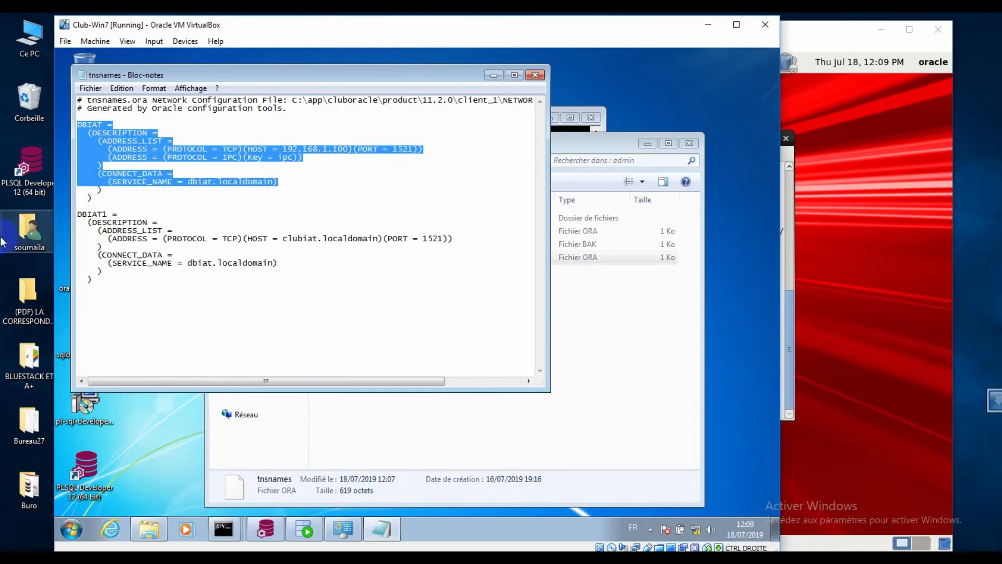
drag(78, 214, 422, 292)
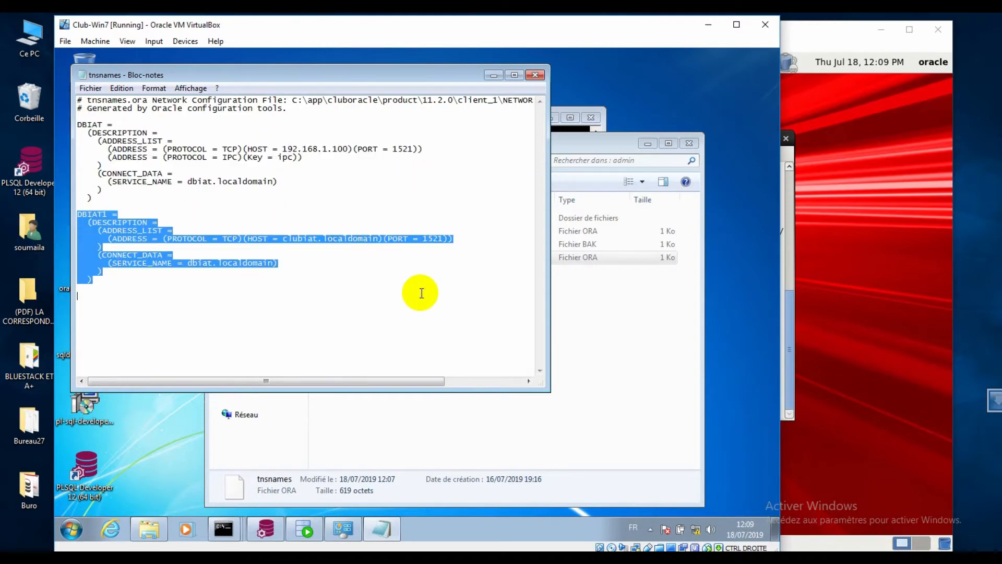
click(282, 238)
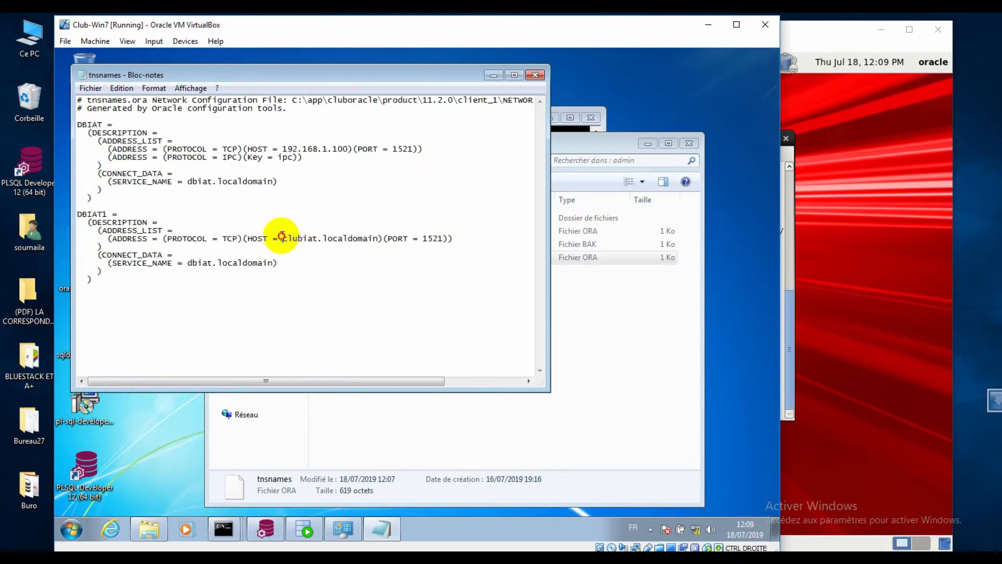
drag(247, 238, 379, 241)
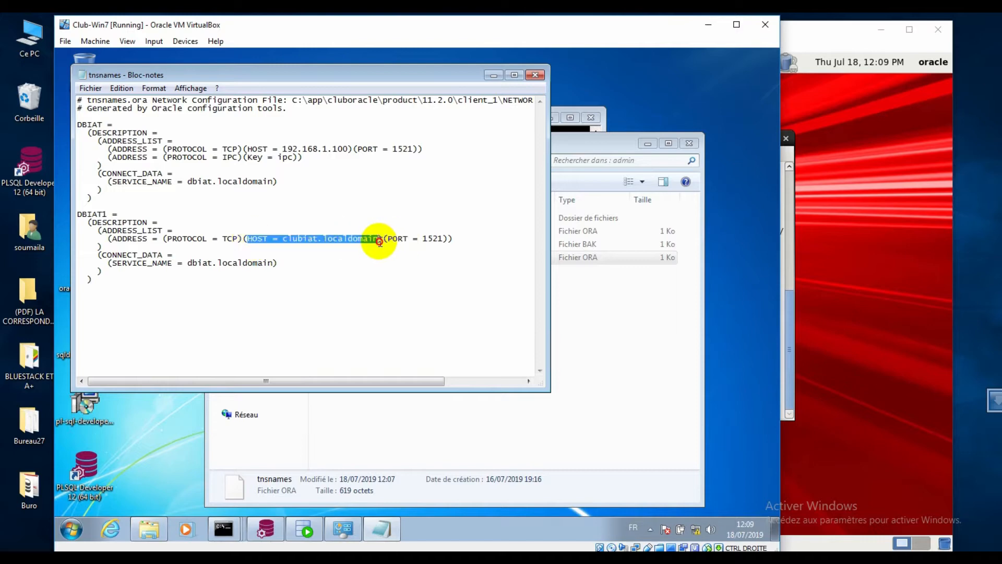
drag(111, 263, 266, 265)
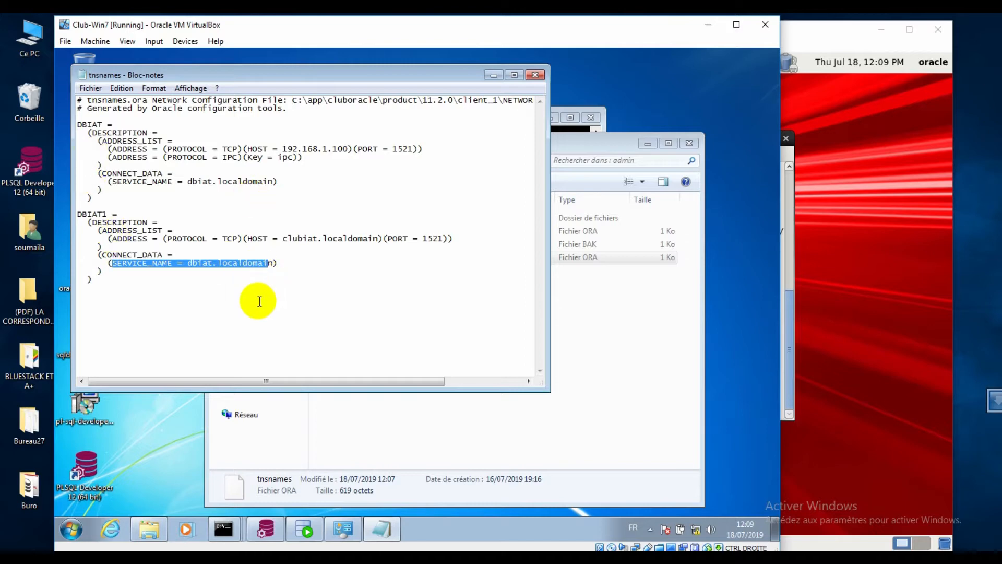
click(91, 88)
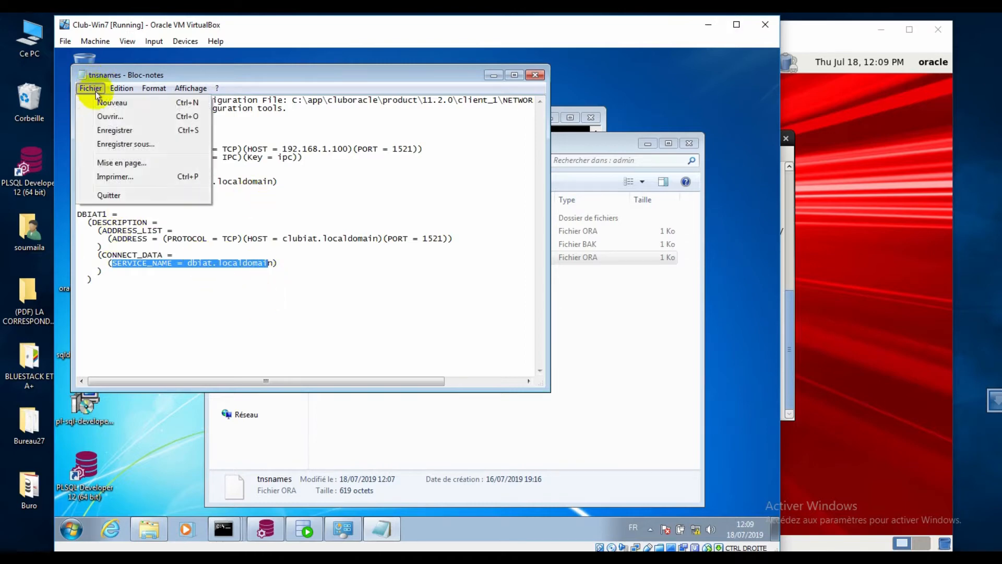
click(127, 195)
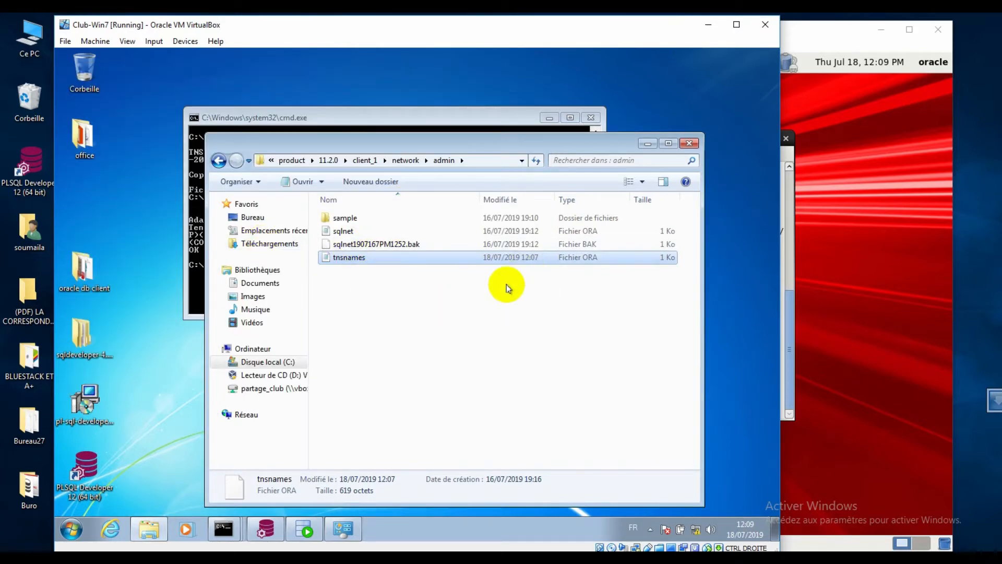
- Log into SQL*Plus with sqlplus sys@dbiat as sysdba, enter the SYS password, and run show user
click(689, 143)
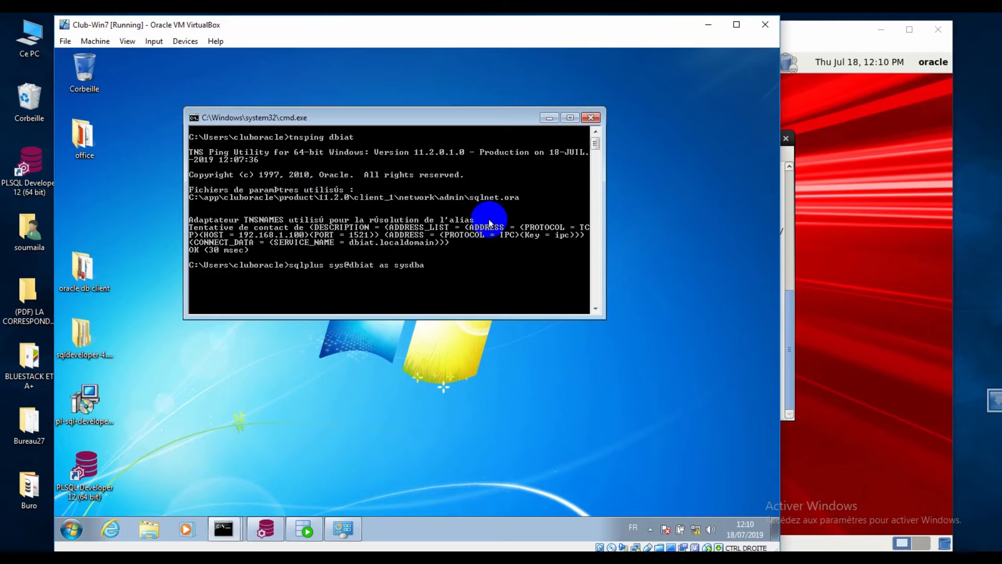
key(Return)
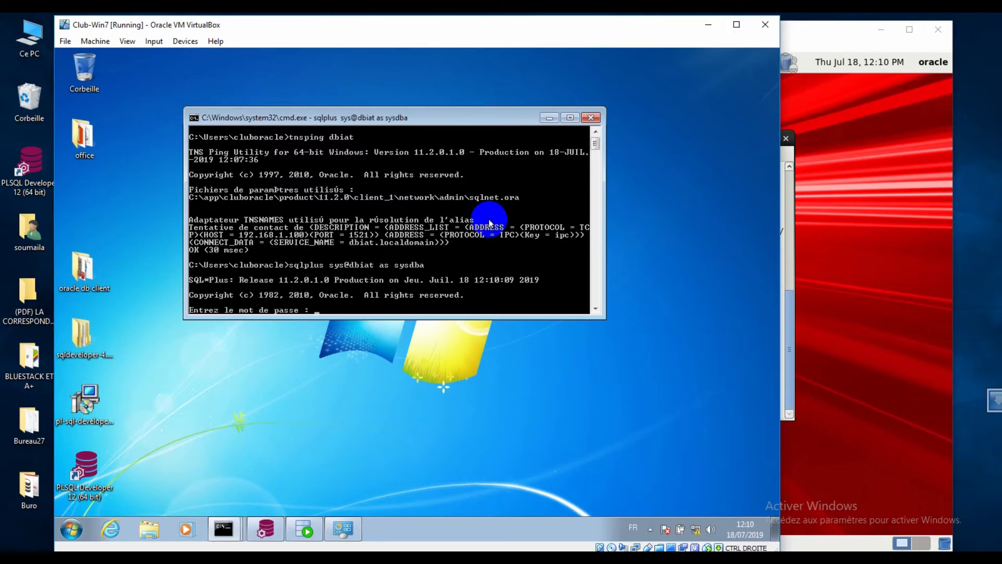
key(Return)
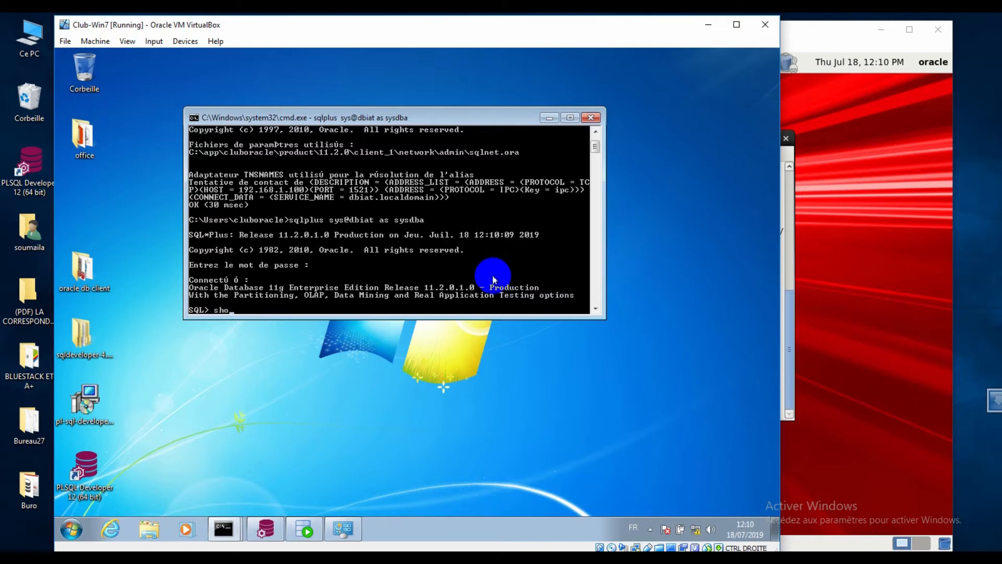
key(Return)
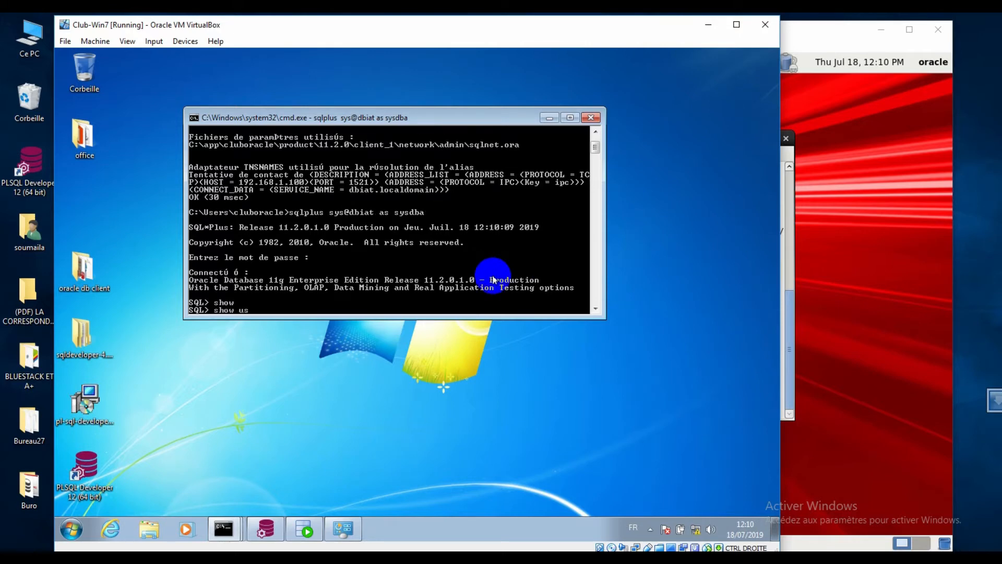
key(Return)
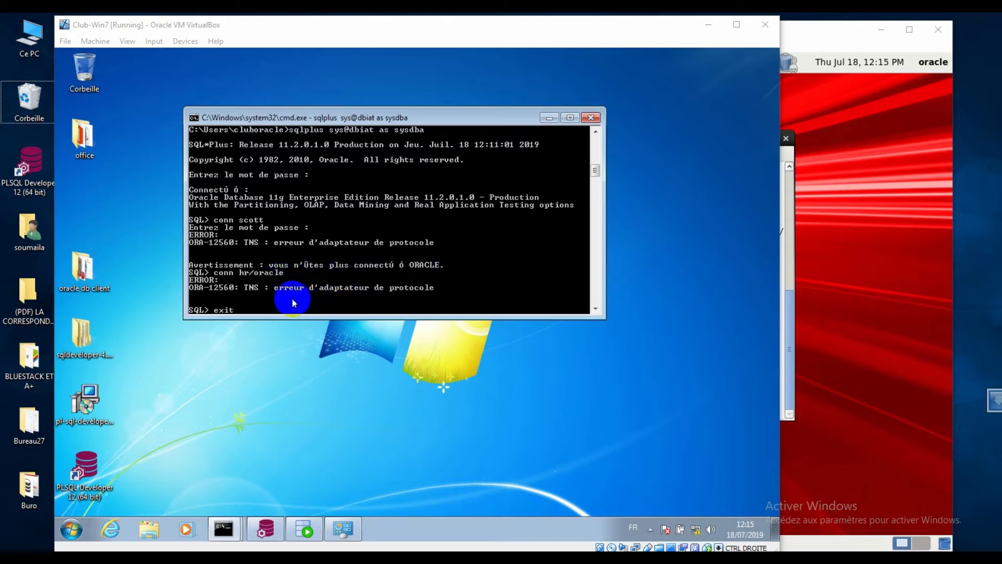
- Exit SQL*Plus, rerun the sys@dbiat as sysdba login, and connect as scott@dbiat
key(Return)
key(Up)
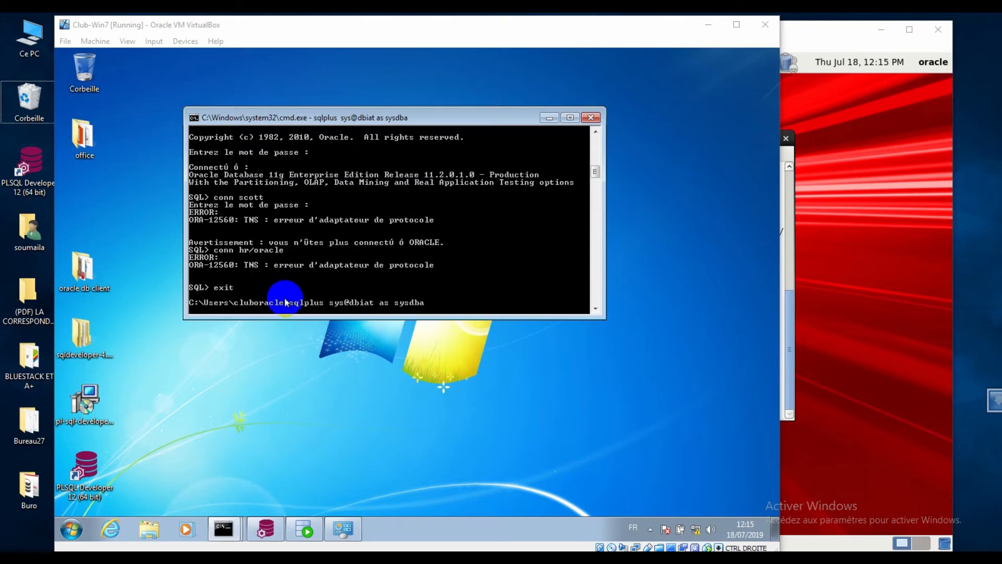
key(Return)
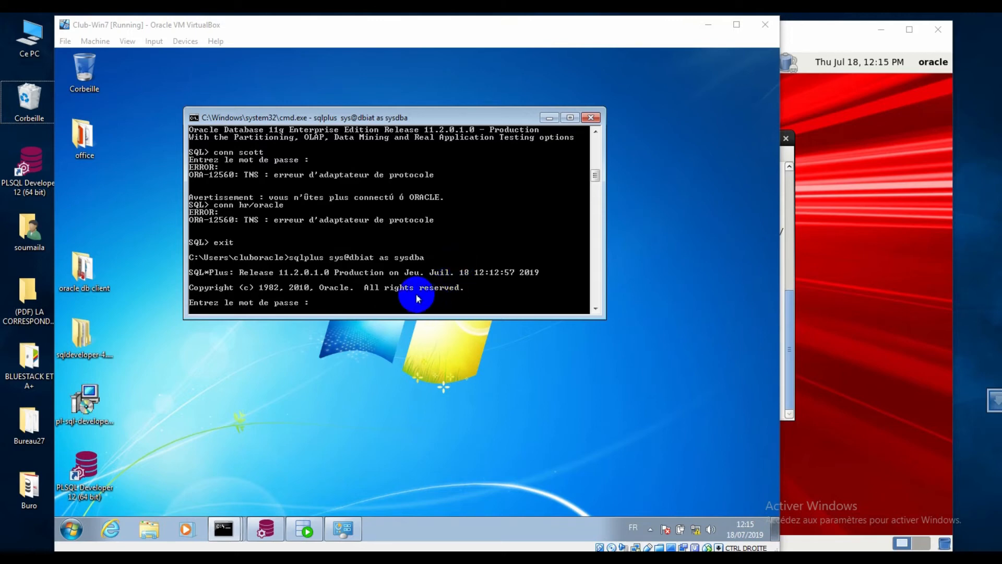
click(469, 261)
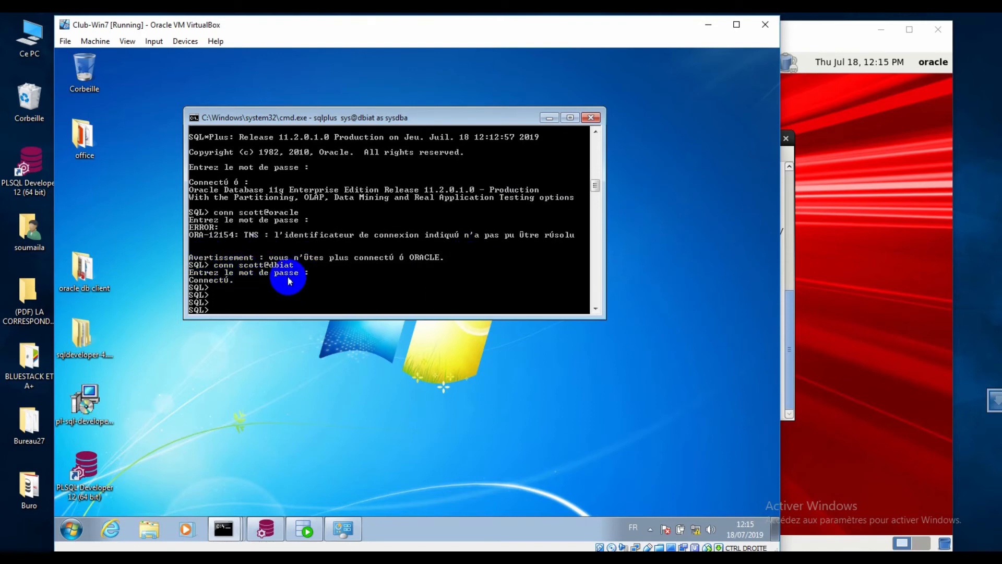
scroll(286, 281, down, 1)
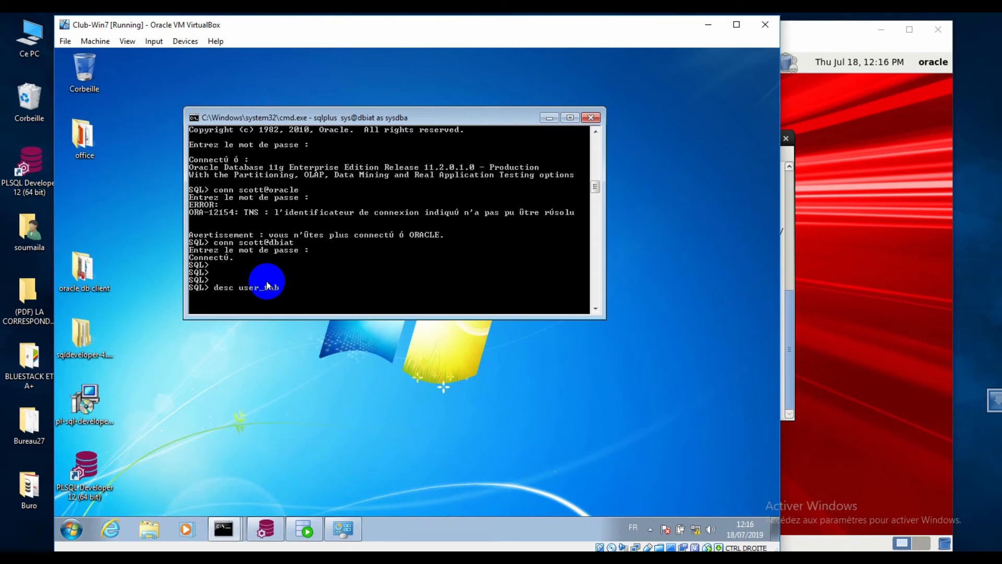
- Describe the user_tables view in SQL*Plus
key(Return)
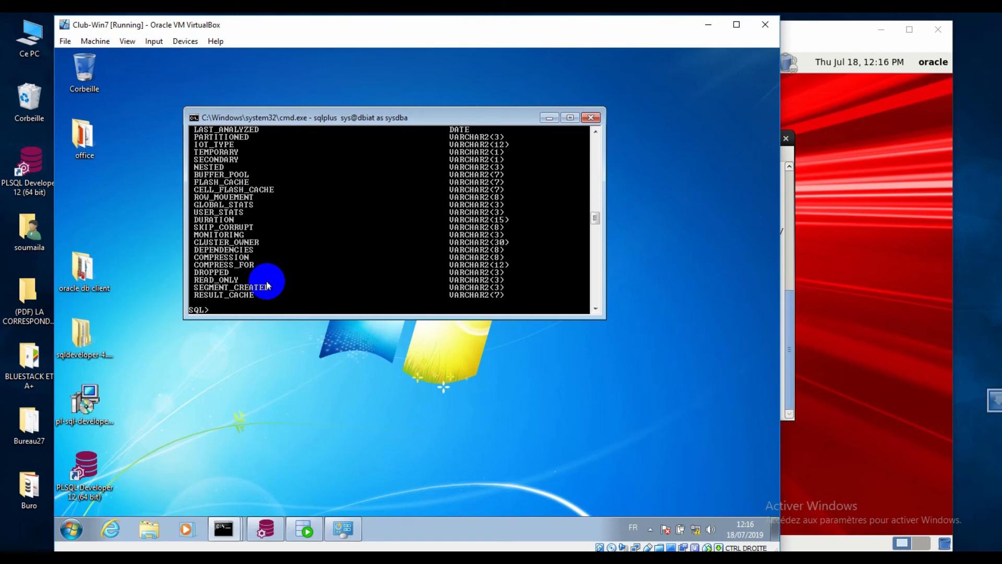
scroll(282, 274, up, 1)
scroll(296, 267, up, 10)
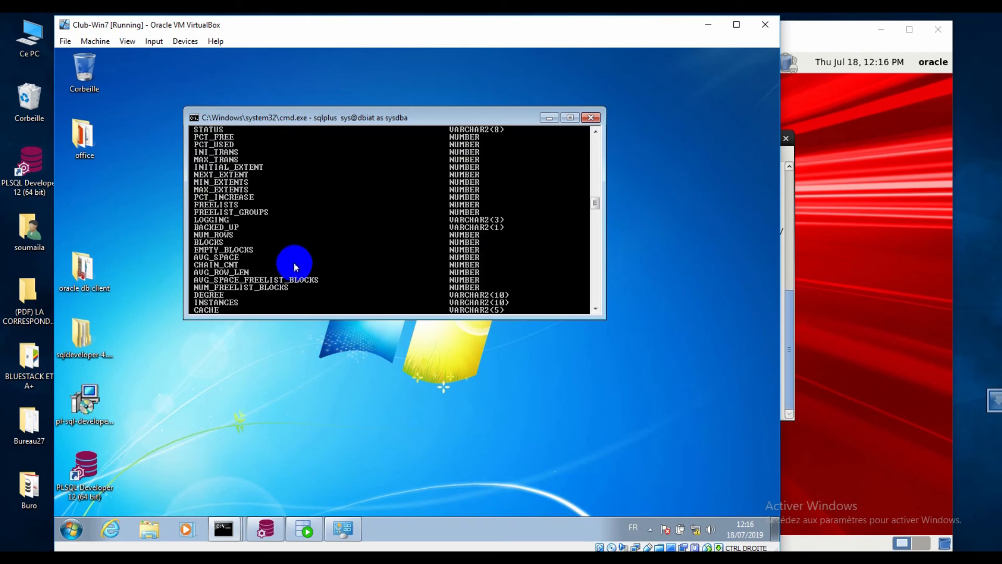
scroll(296, 269, down, 15)
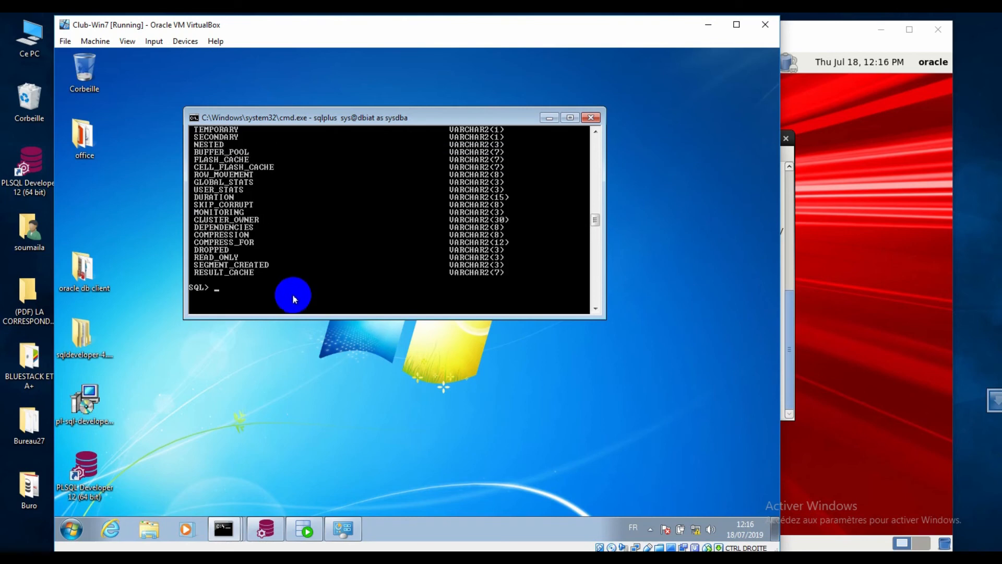
- Run select table_name from user_tables to list SALGRADE, BONUS, EMP and DEPT, then exit SQL*Plus
text(ele)
text(ct tab)
text(le_name)
text( from us)
text(rae)
key(BackSpace)
key(BackSpace)
key(BackSpace)
text(e)
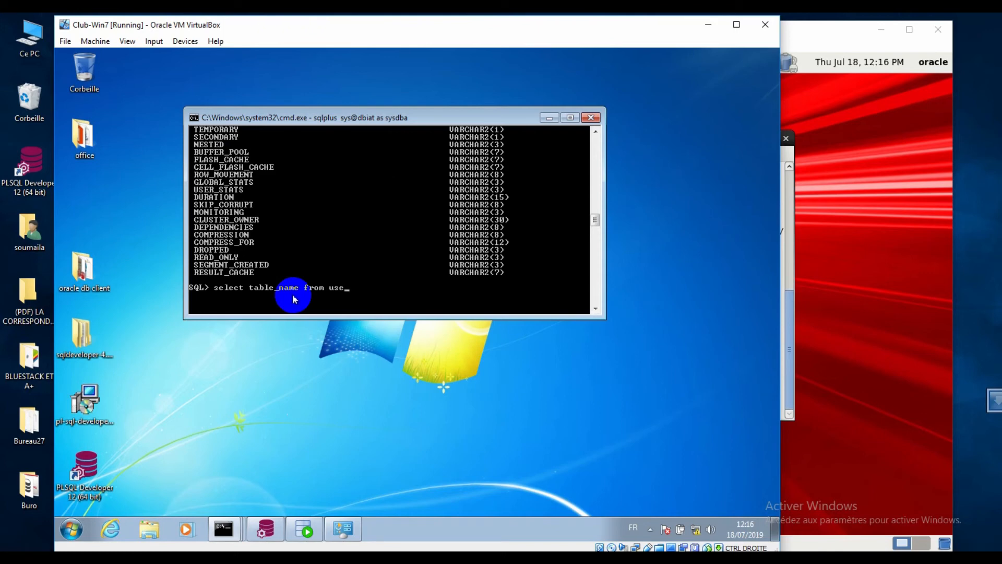
text(stables;)
key(Return)
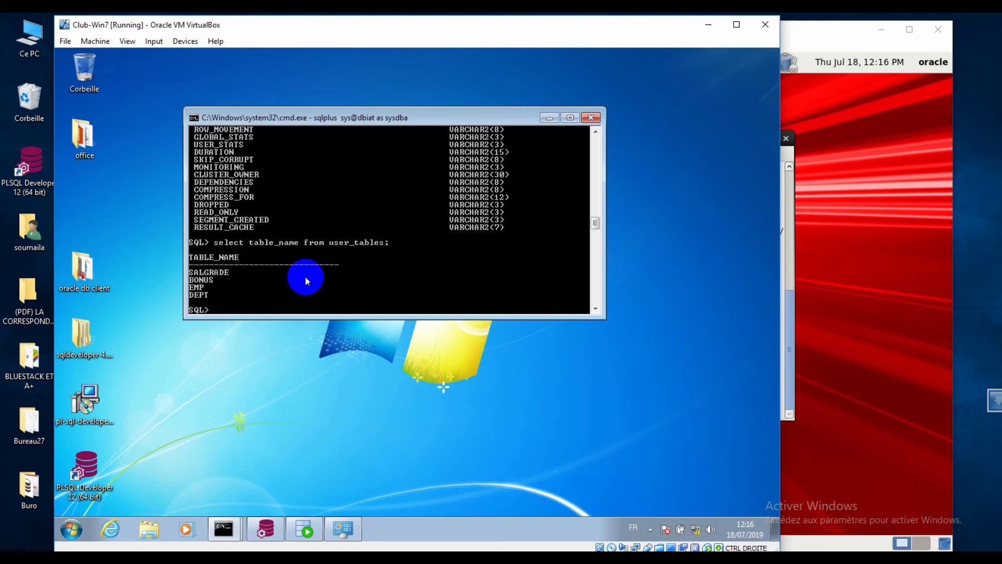
text(exit)
key(Return)
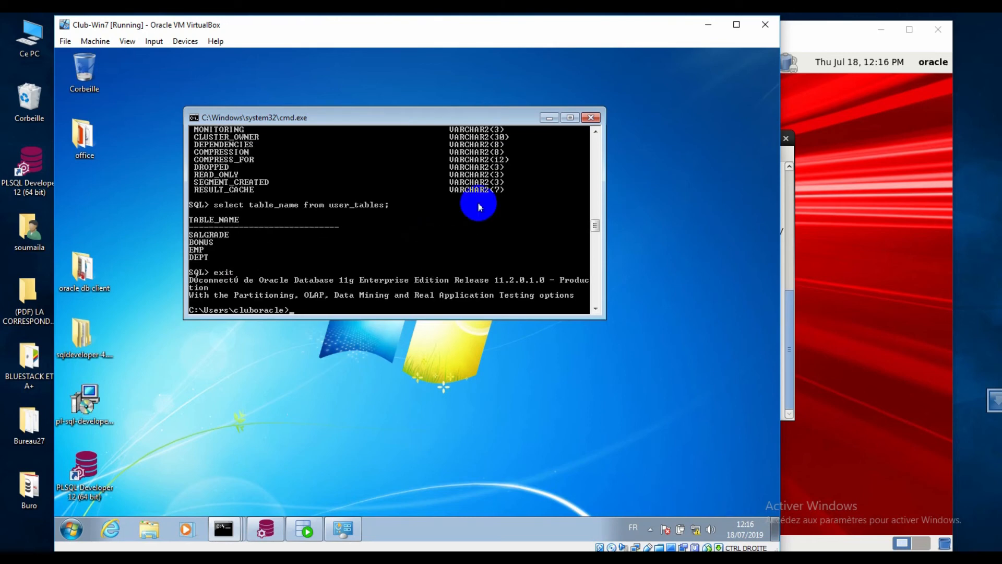